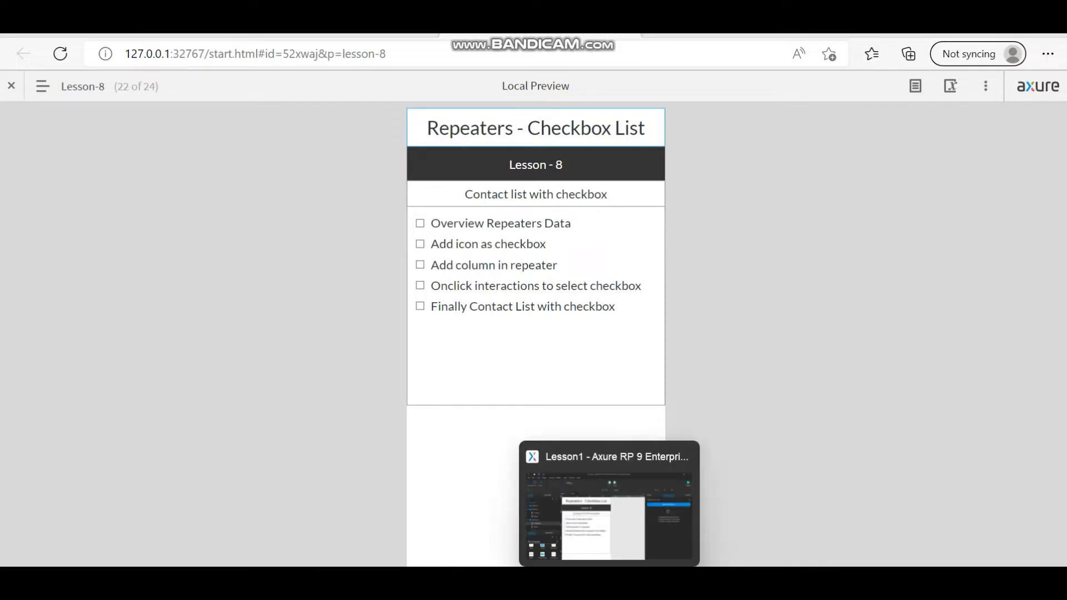
Switch to Axure RP, open the first Demo page in the Lesson-8 folder, and open its contact list repeater for editing.
click(609, 580)
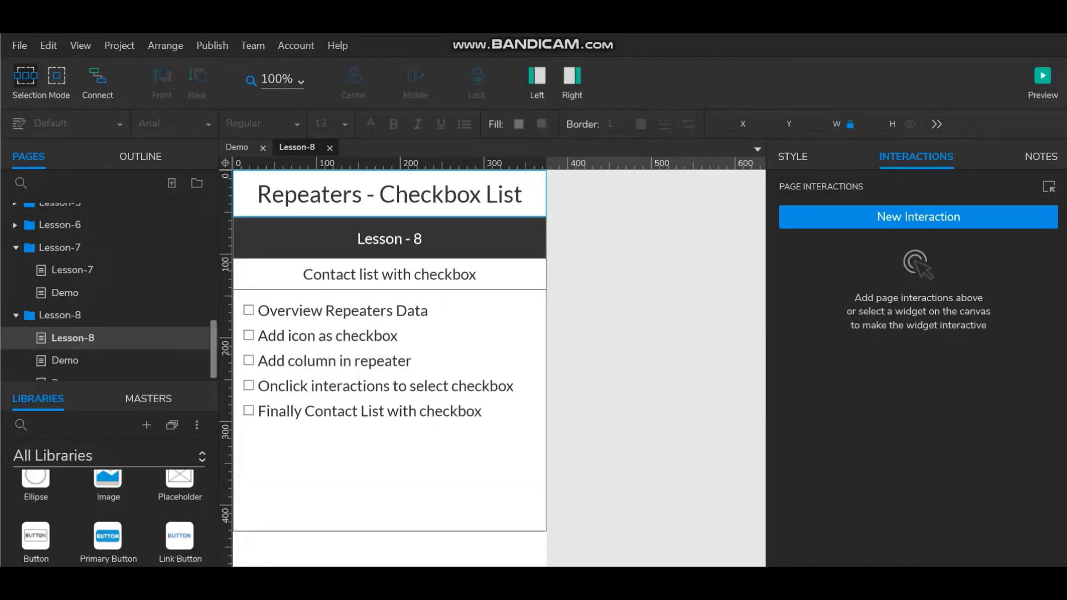
click(65, 361)
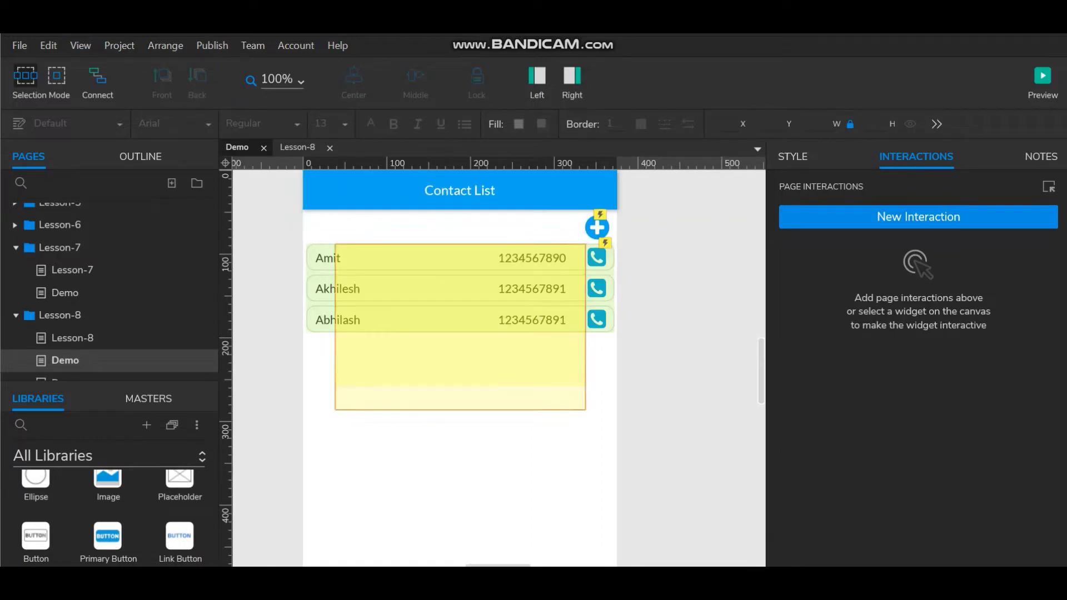
double_click(460, 288)
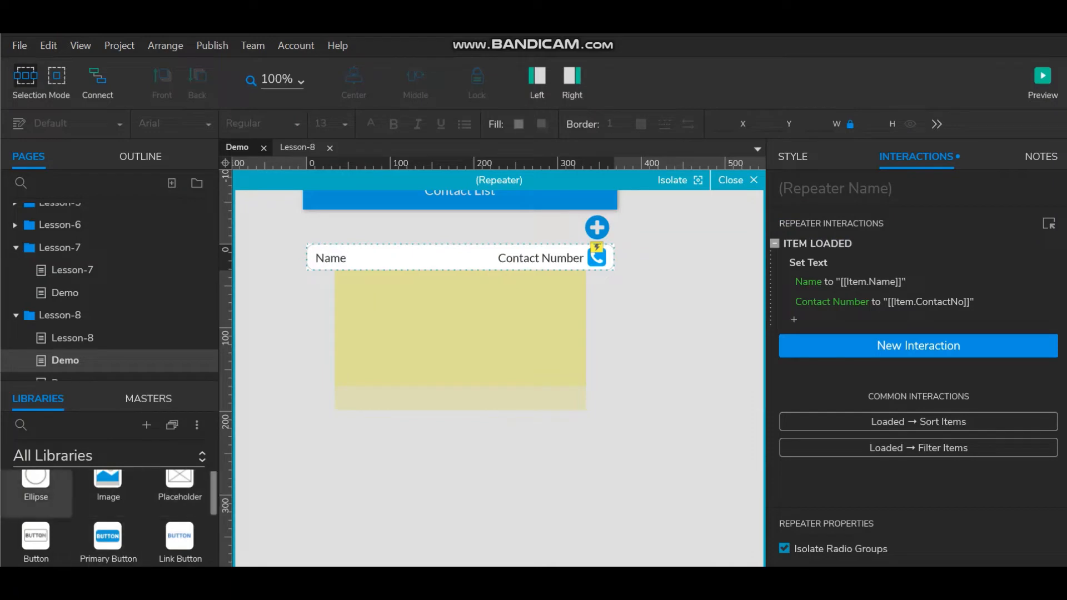
Add an ellipse below the repeater's row content and set its size to 22 by 22.
drag(35, 484, 374, 492)
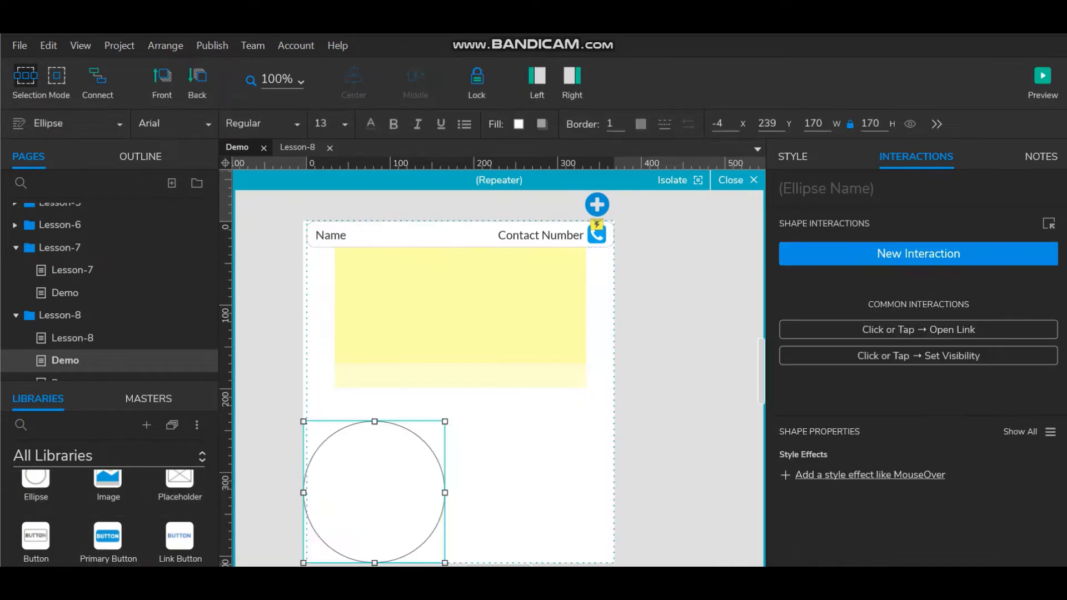
click(813, 124)
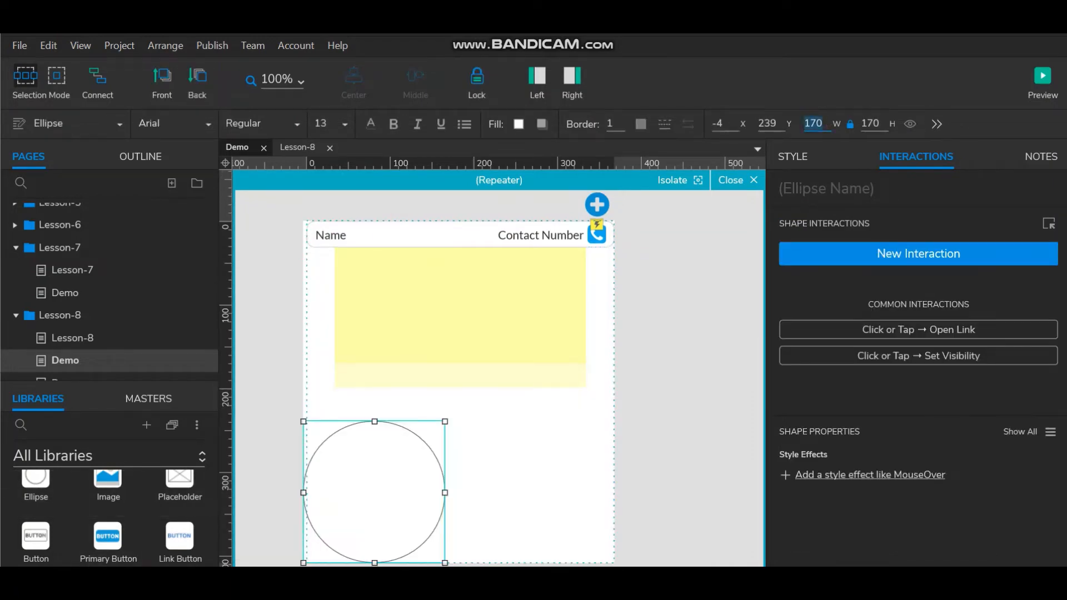
text(22)
key(Tab)
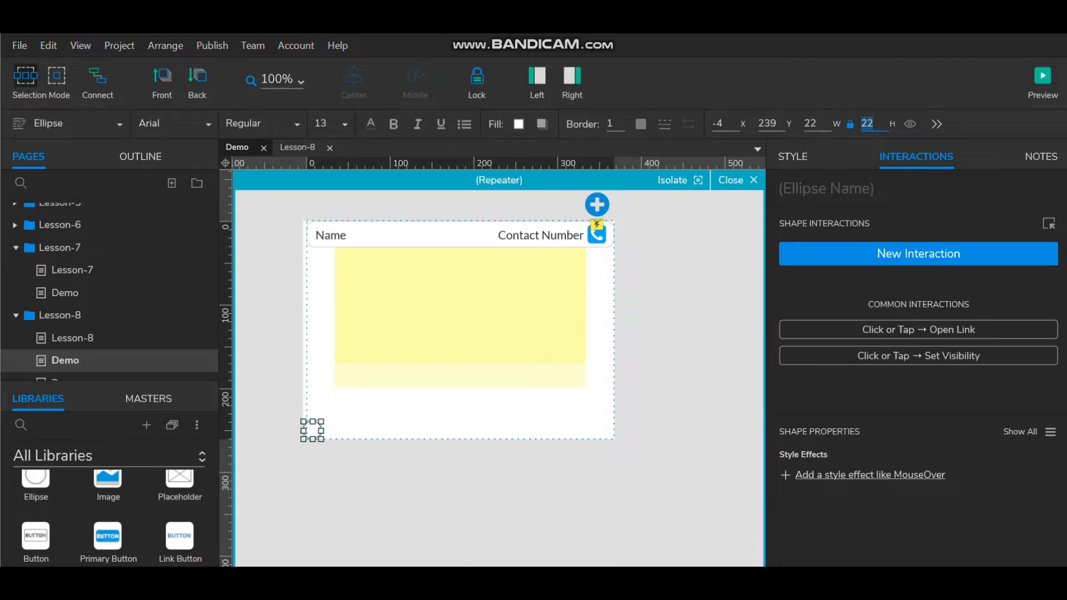
Set the small ellipse's border color to blue #02A6EF.
click(641, 124)
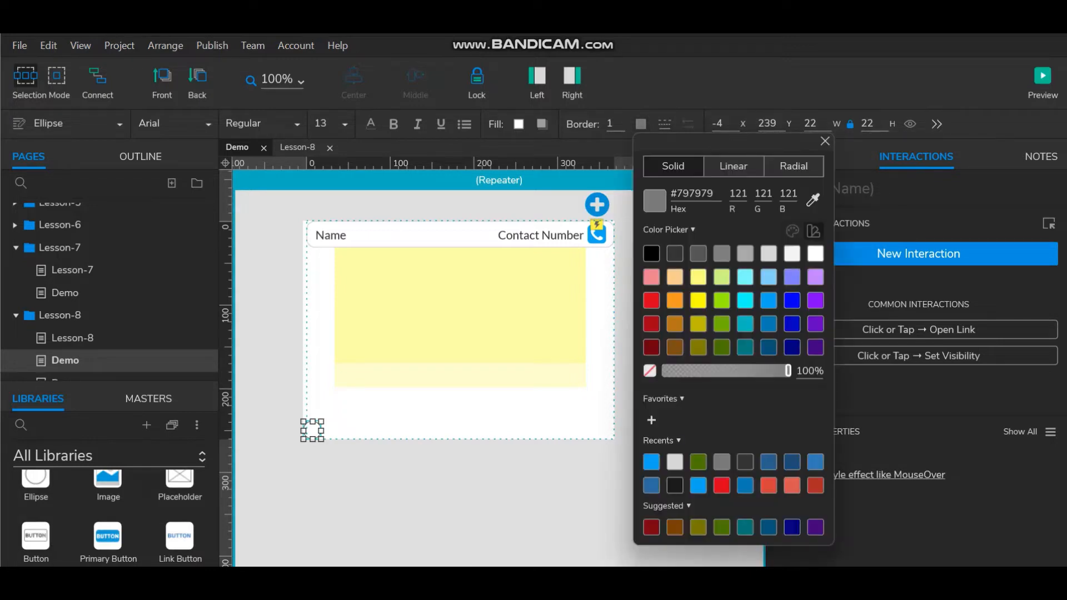
click(769, 300)
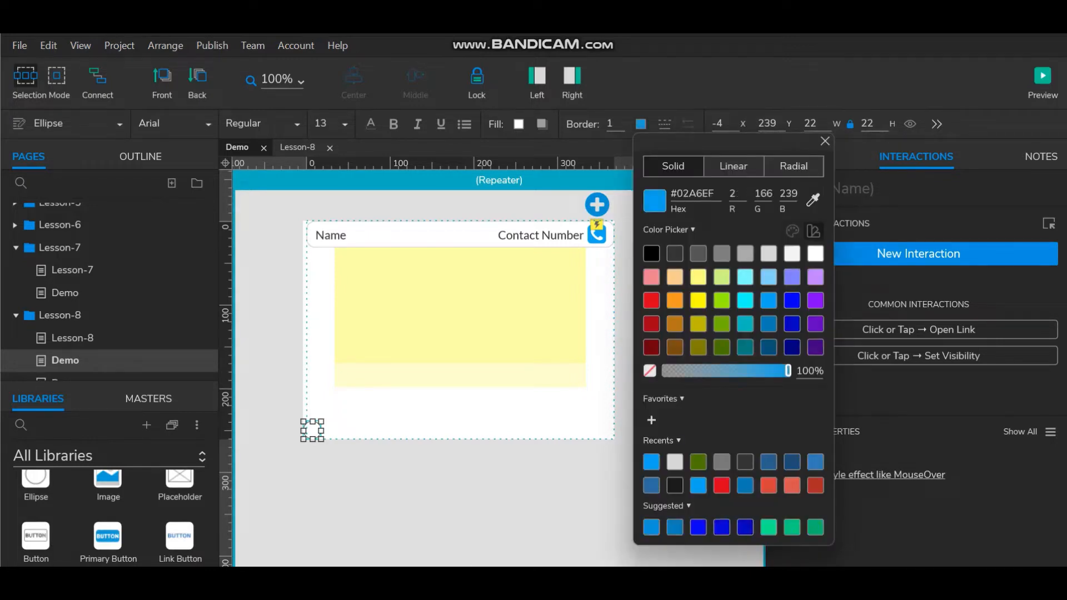
click(423, 483)
Move the ellipse to the start of the contact row at X 10 and align it vertically to the middle of the row rectangle.
drag(311, 430, 313, 236)
click(719, 124)
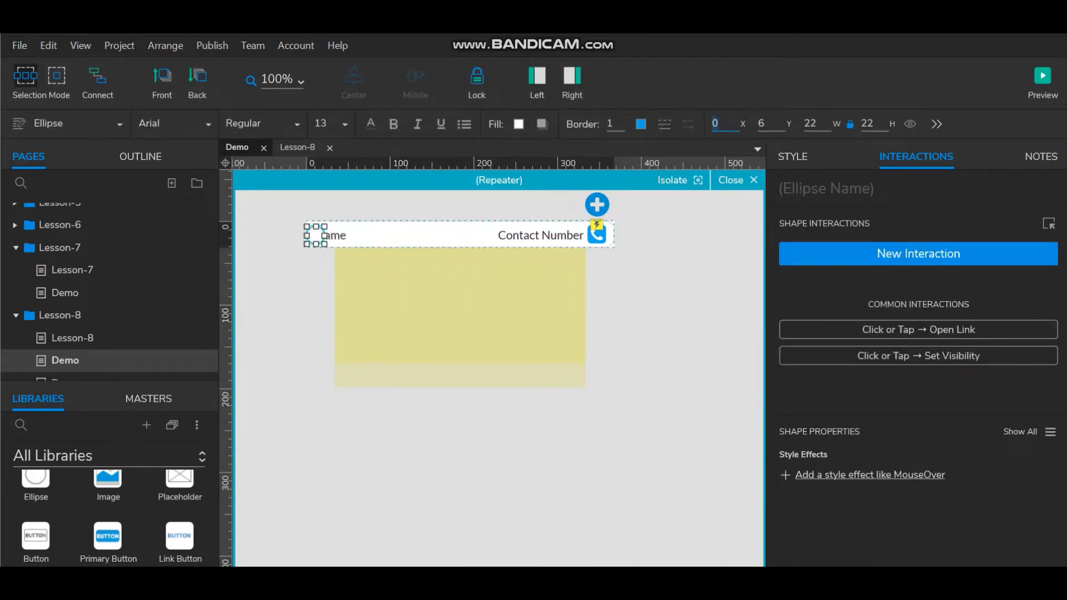
text(10)
key(Return)
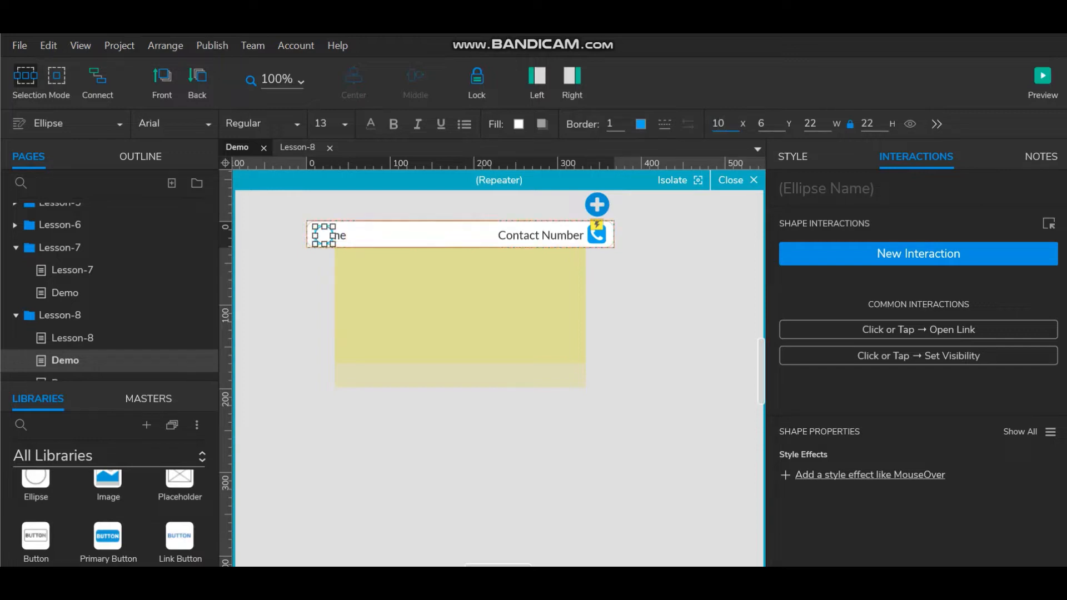
click(414, 235)
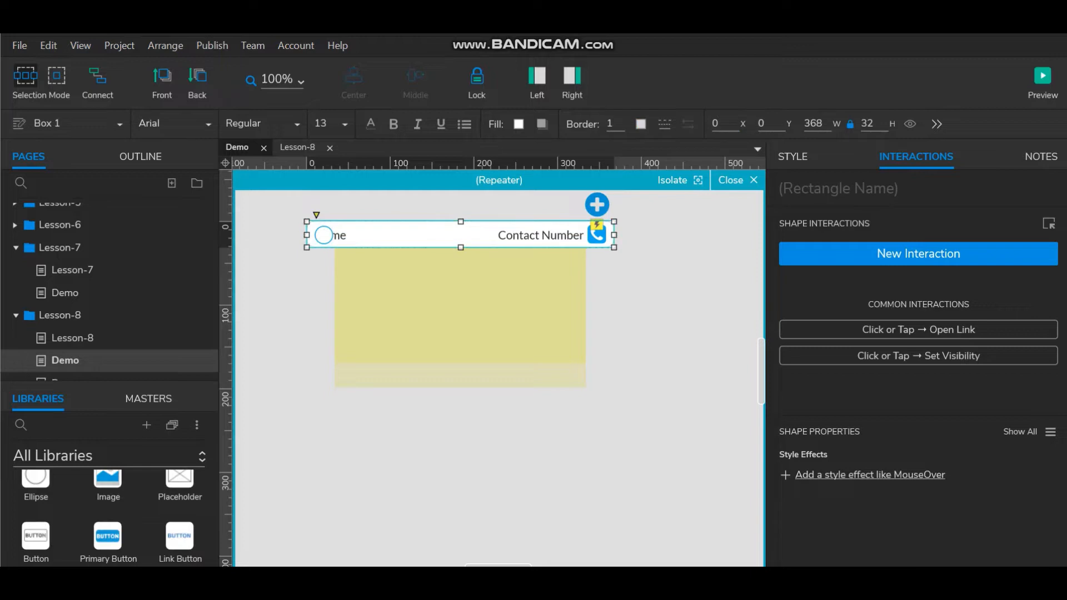
ctrl+click(324, 235)
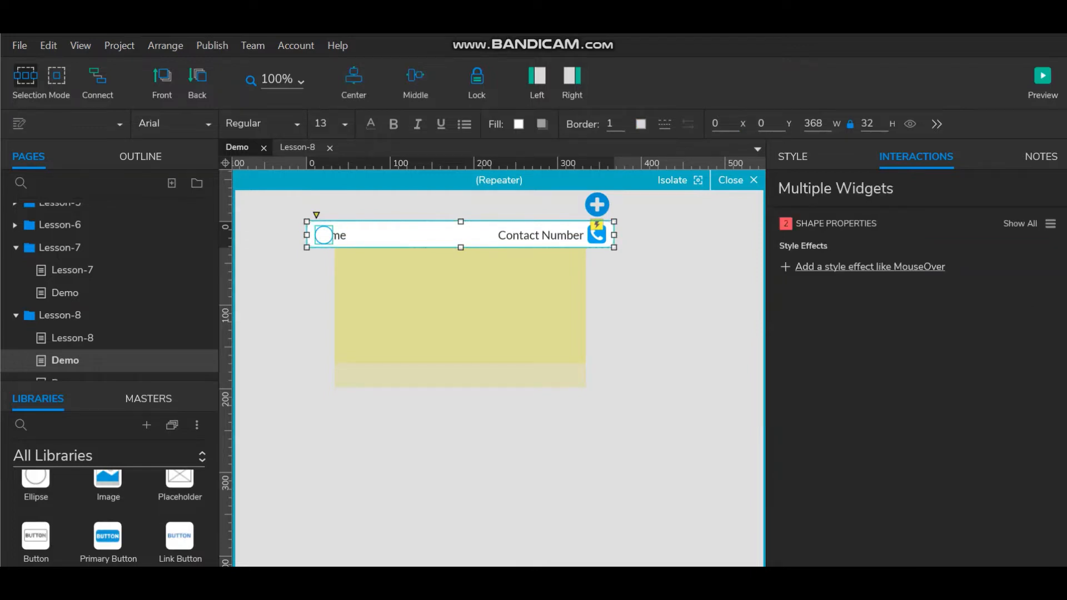
click(415, 82)
click(420, 301)
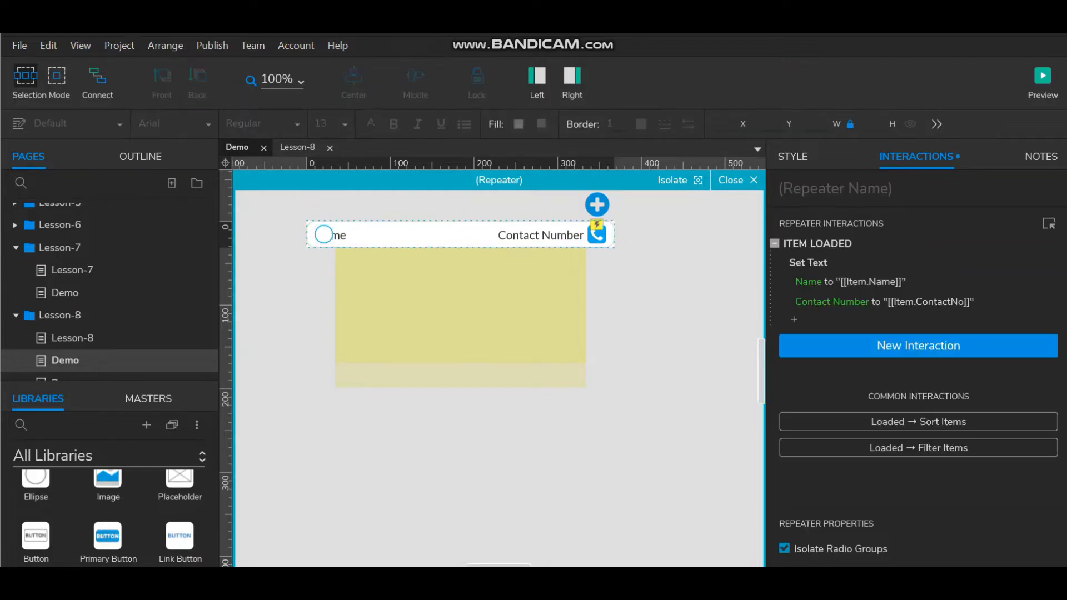
Shift the Name label horizontally to X 36 so it clears the ellipse.
click(336, 235)
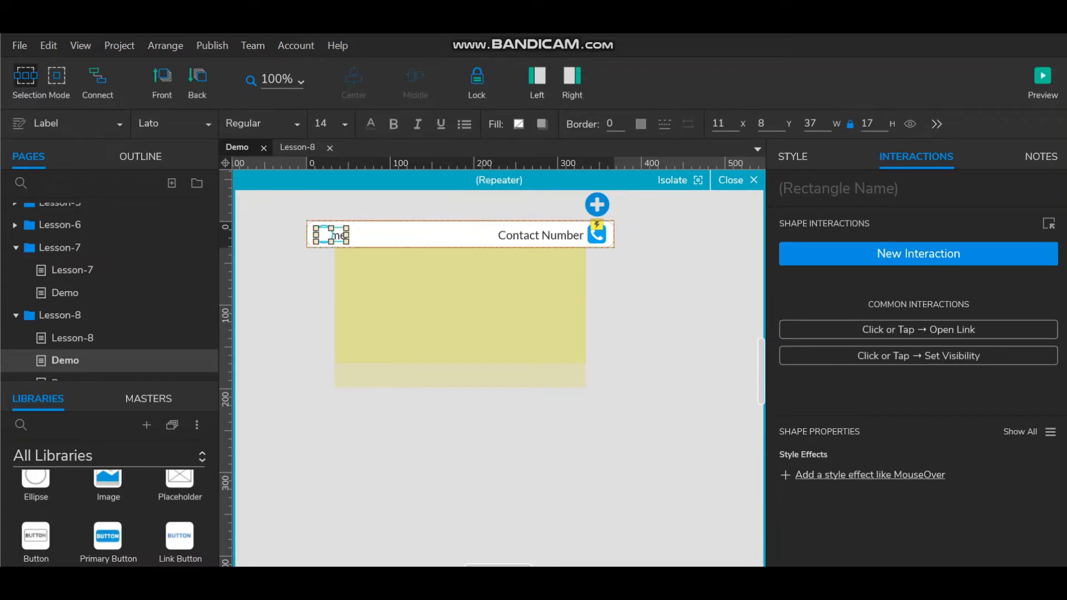
key(shift+Right)
key(shift+Right)
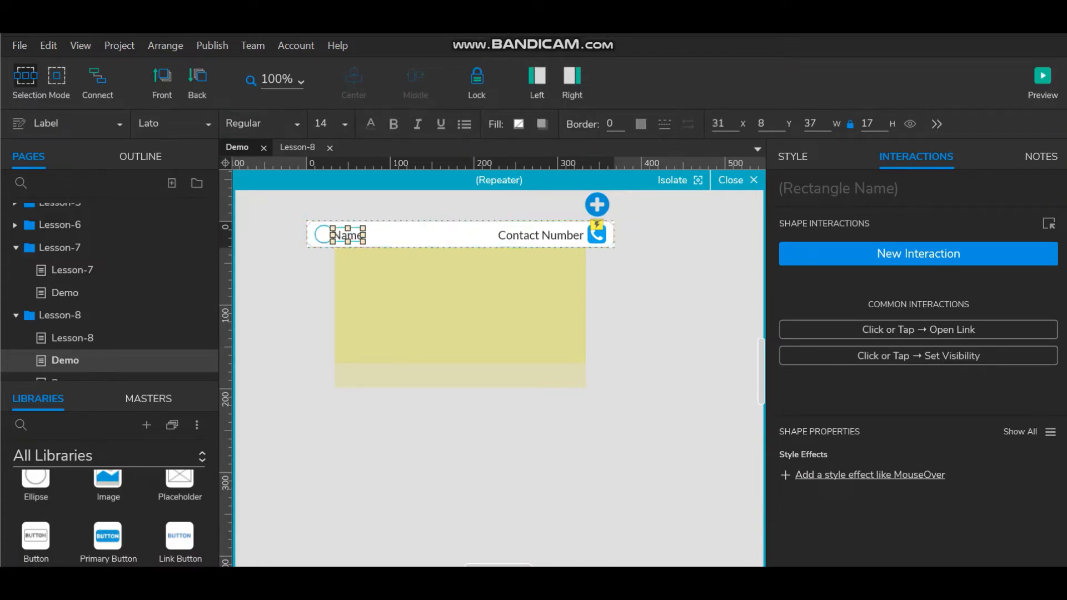
key(Right)
key(Right)
key(Right)
key(Right)
key(Right)
key(Right)
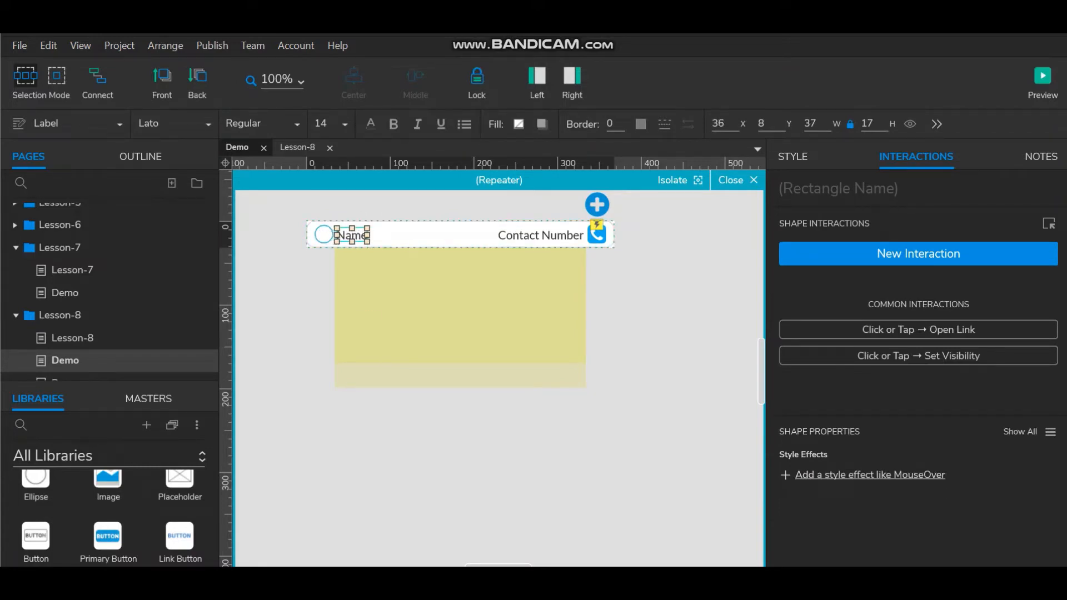
key(Escape)
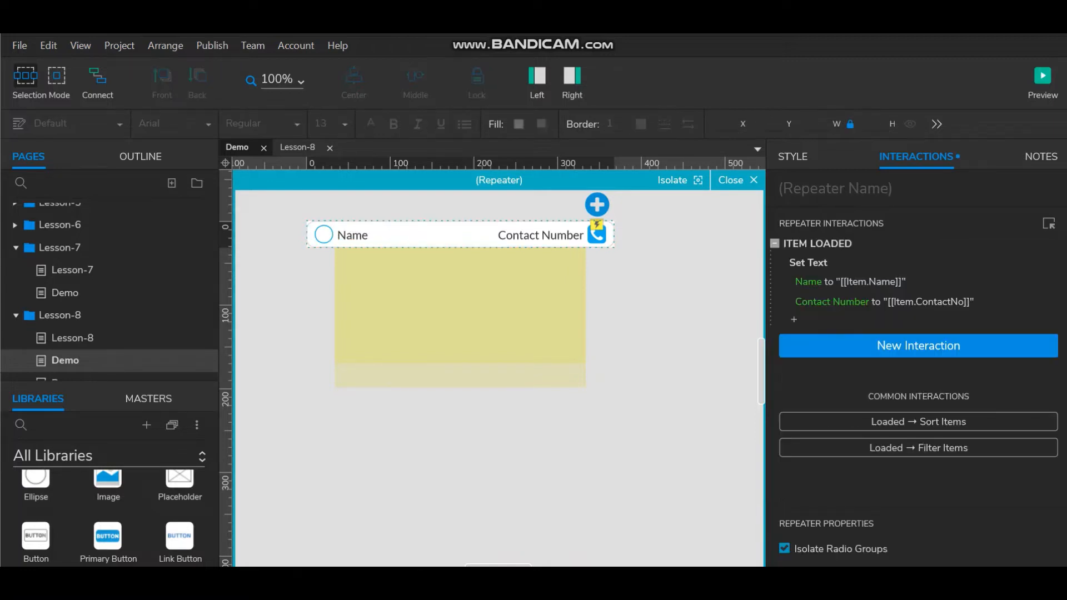
Name the ellipse widget Checkbox.
click(324, 234)
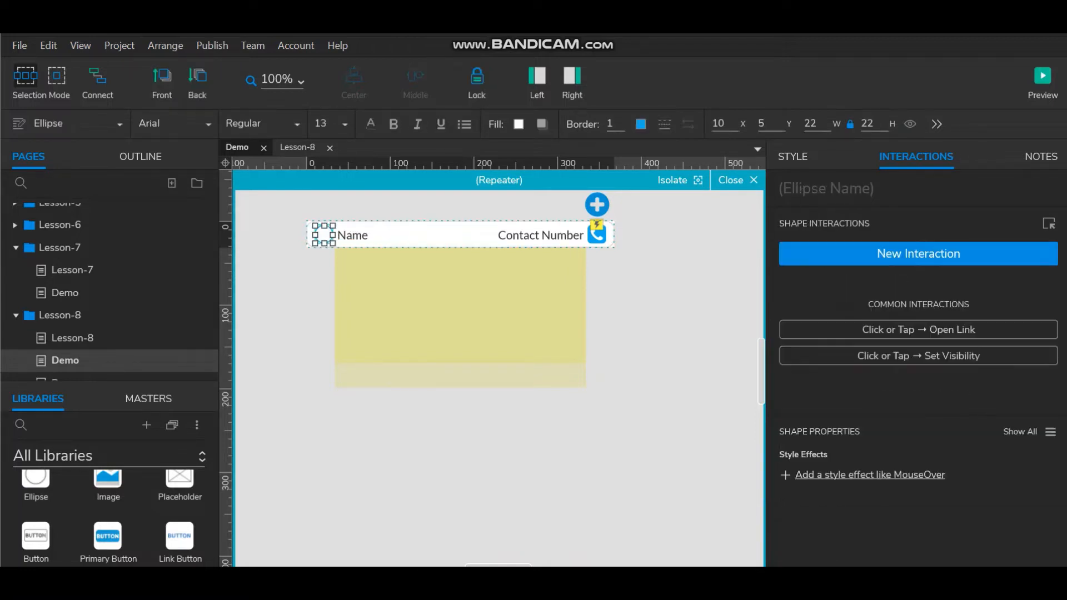
click(826, 189)
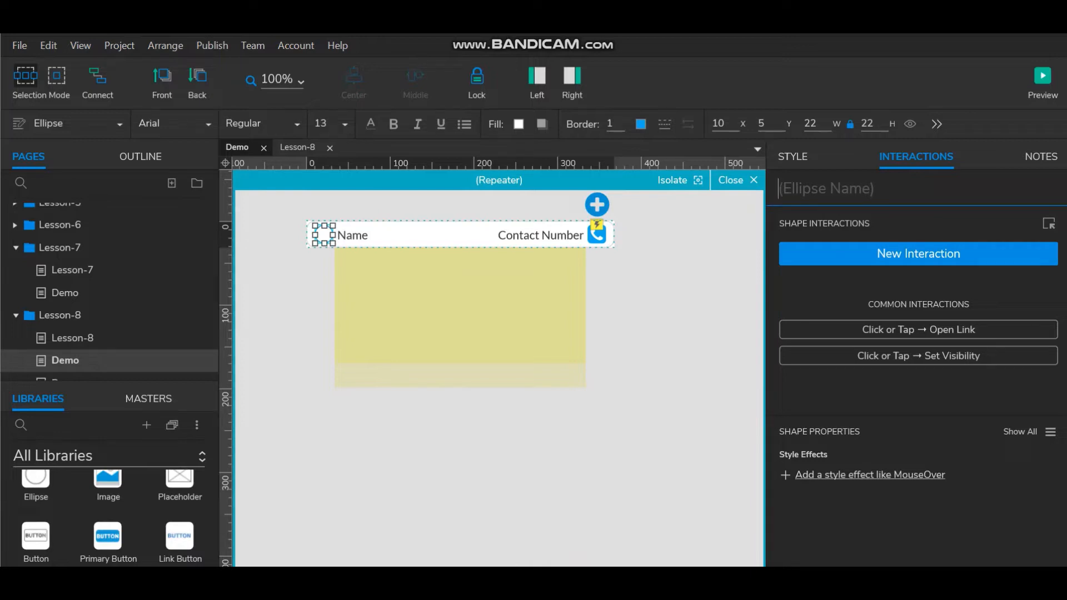
text(Chec)
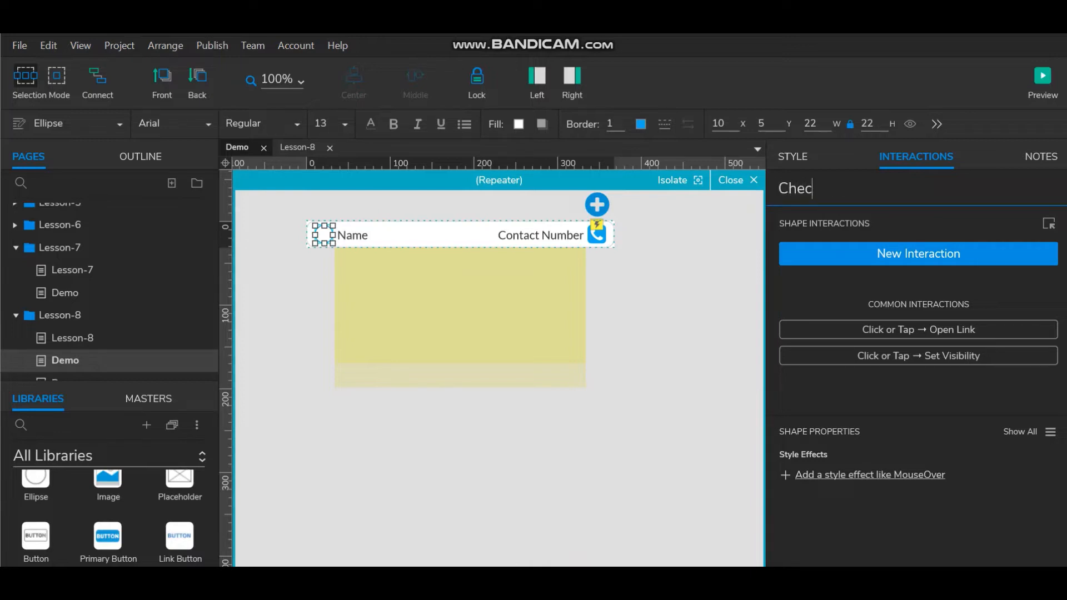
text(kbox)
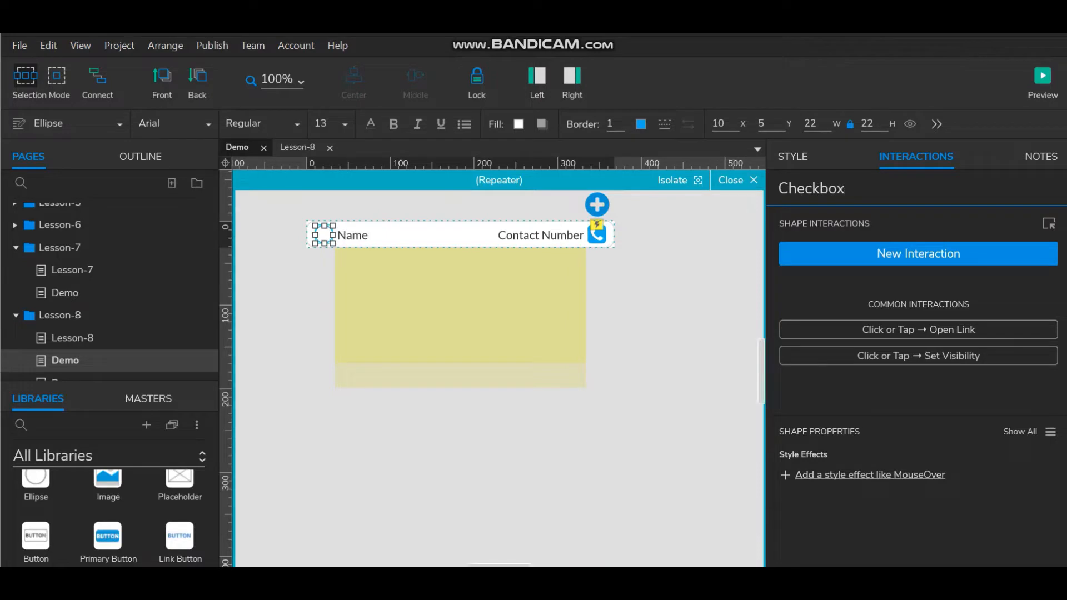
click(670, 314)
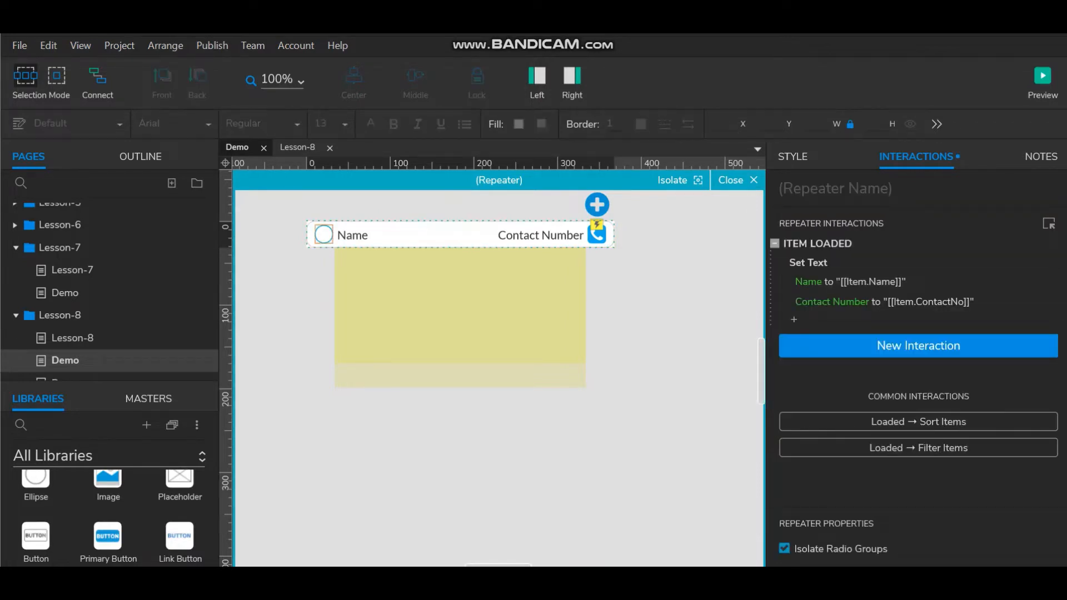
Give the Checkbox ellipse a Selected style effect that uses the check image from the icon folder.
click(324, 234)
right_click(324, 235)
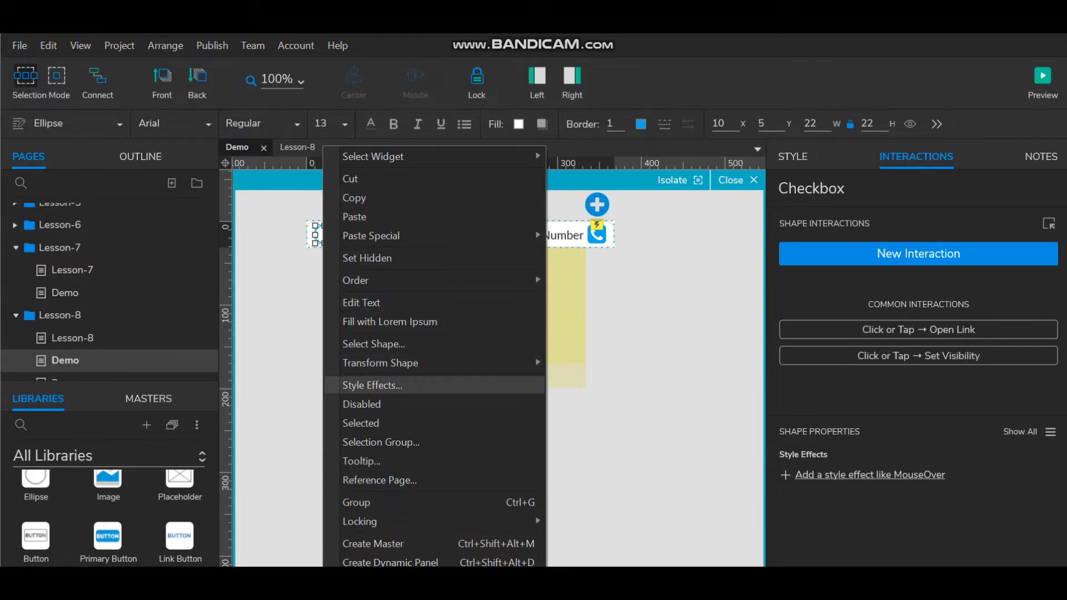
click(372, 385)
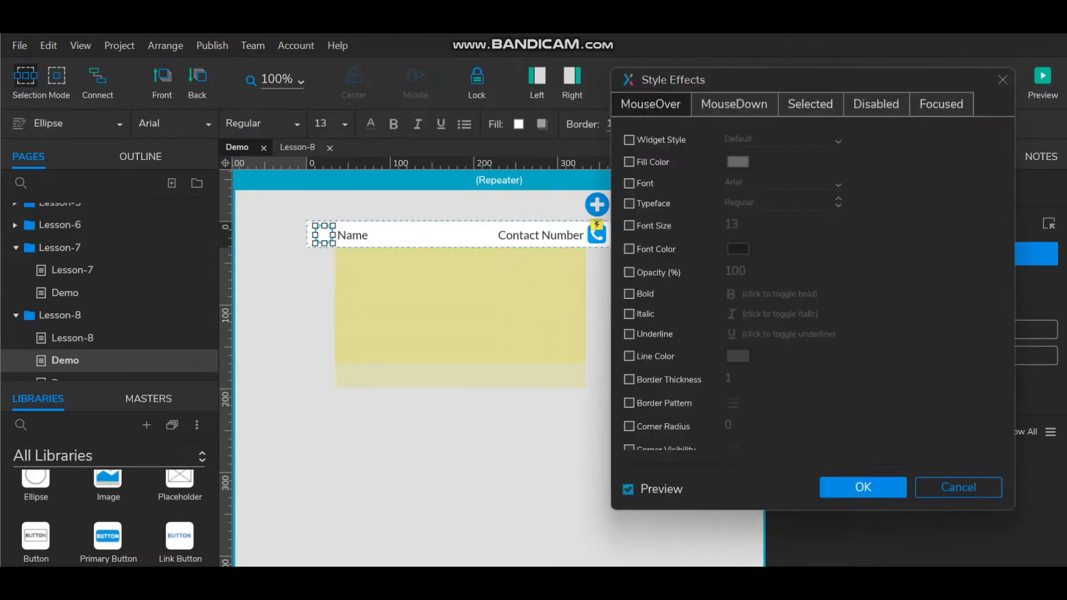
click(810, 104)
scroll(811, 289, down, 5)
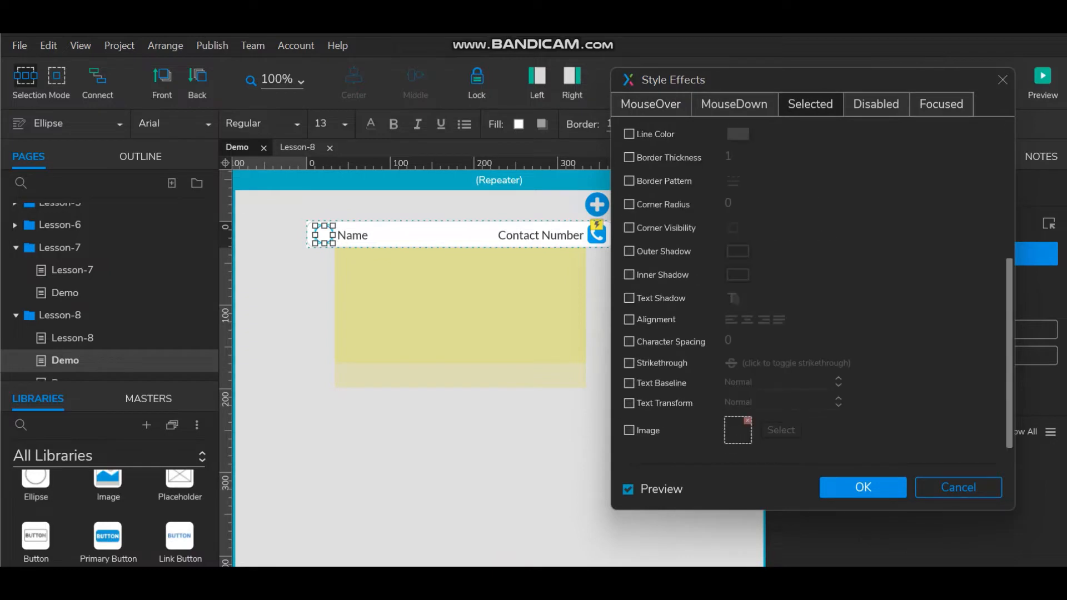
click(630, 430)
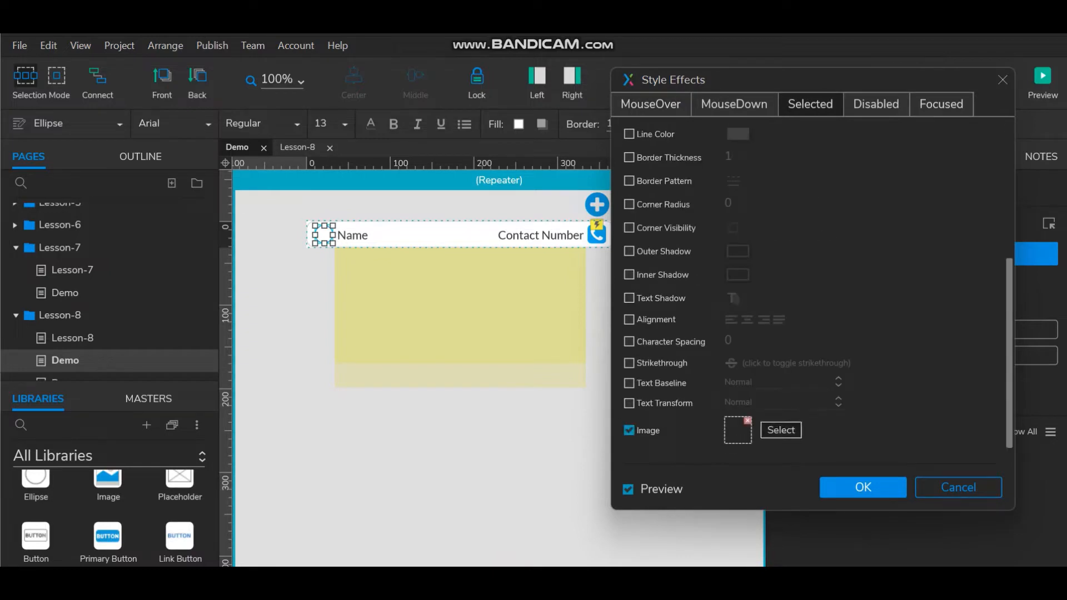
click(781, 430)
click(731, 229)
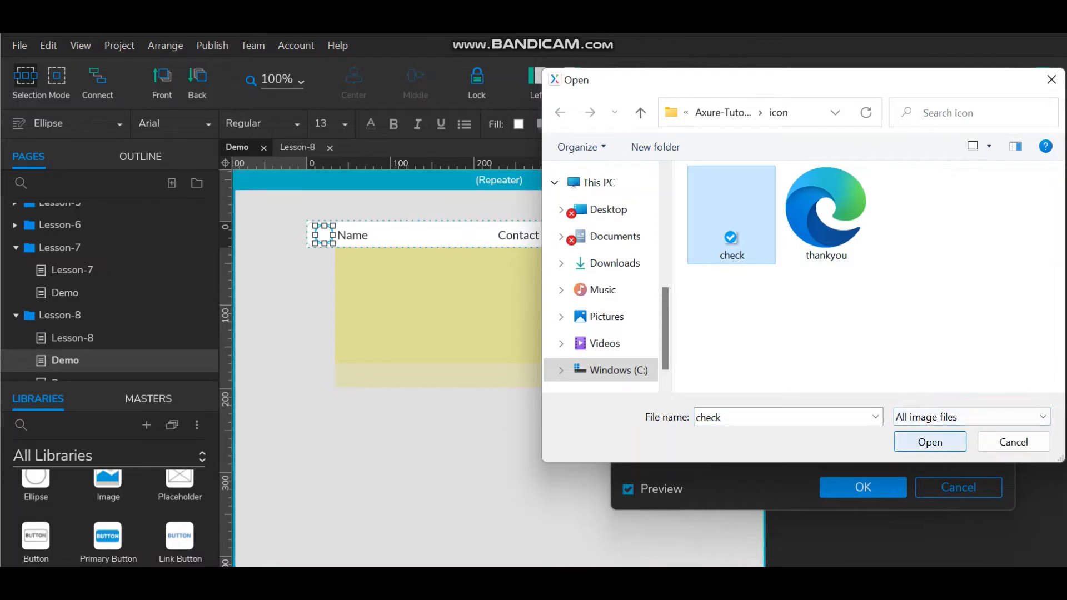
click(930, 442)
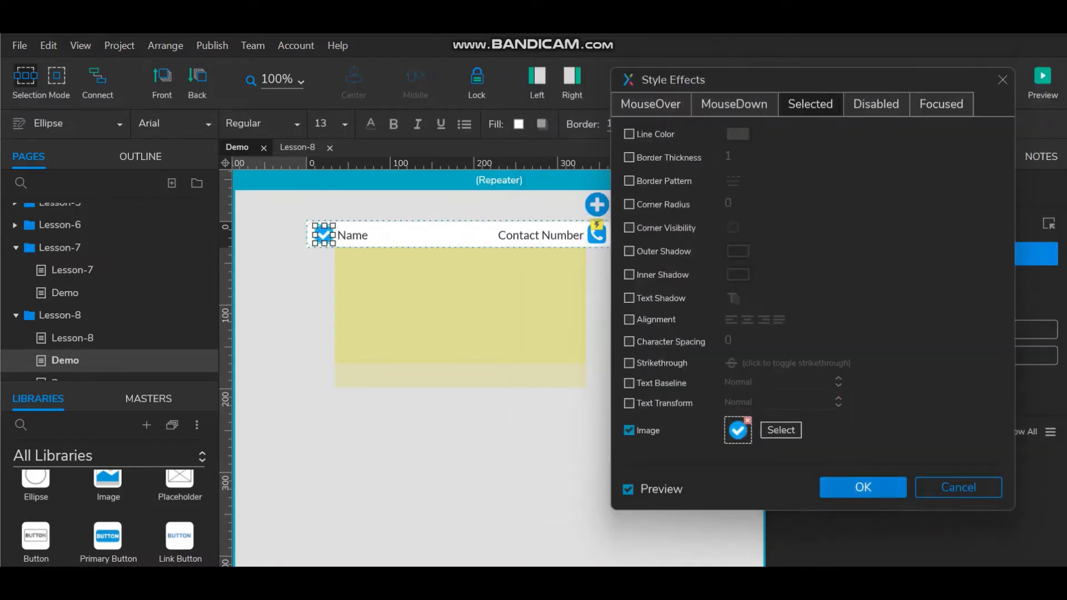
click(863, 487)
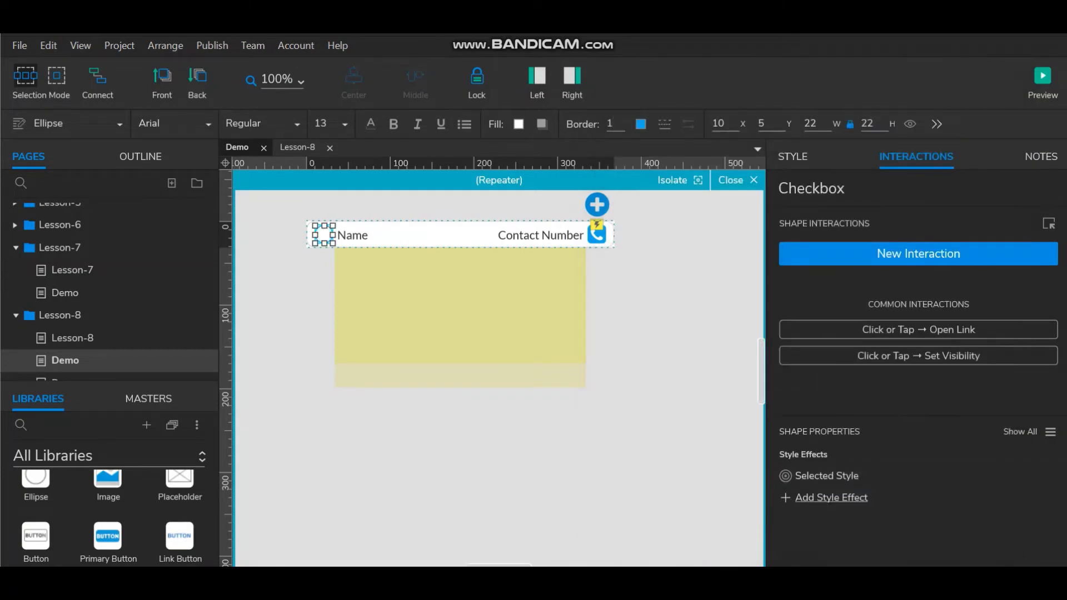
click(639, 400)
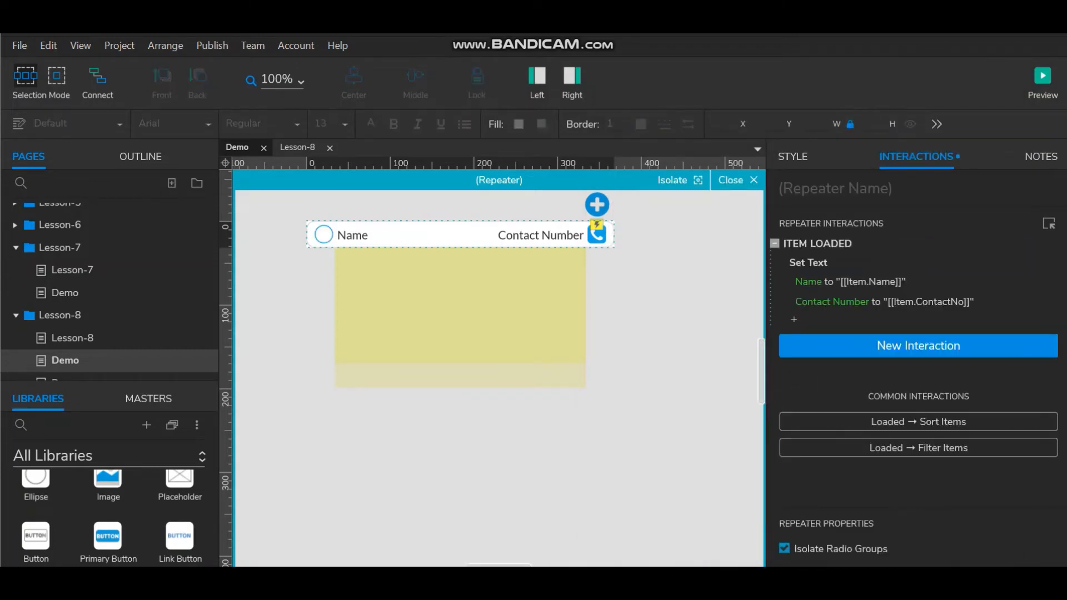
Place a hot spot of about 332 by 32 at the row's origin, covering the checkbox, name and contact number but not the call icon.
drag(109, 381, 109, 313)
scroll(108, 481, down, 3)
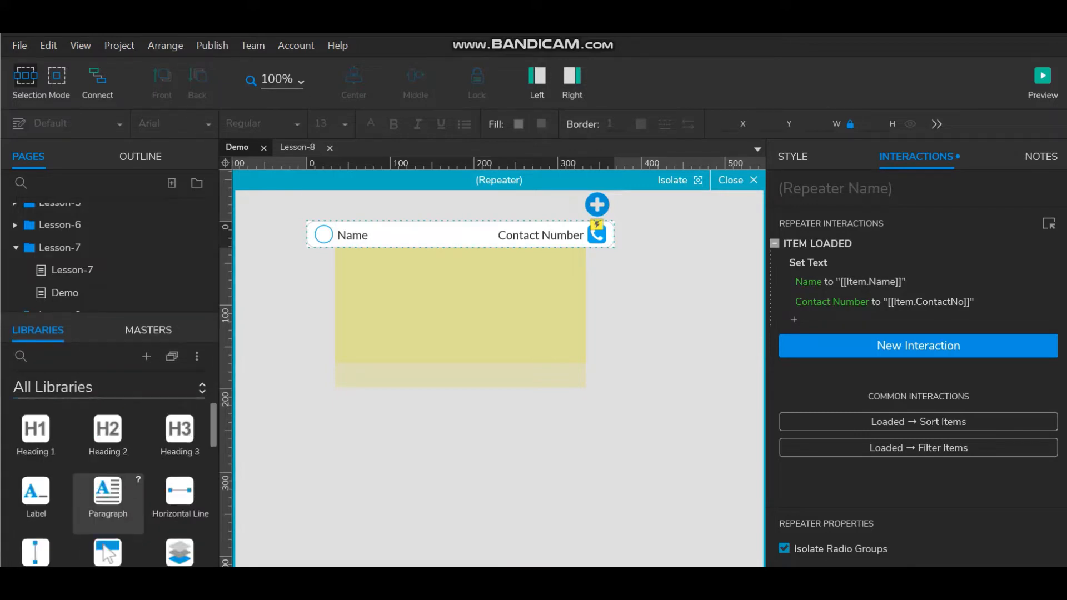
scroll(108, 484, down, 3)
drag(108, 453, 307, 221)
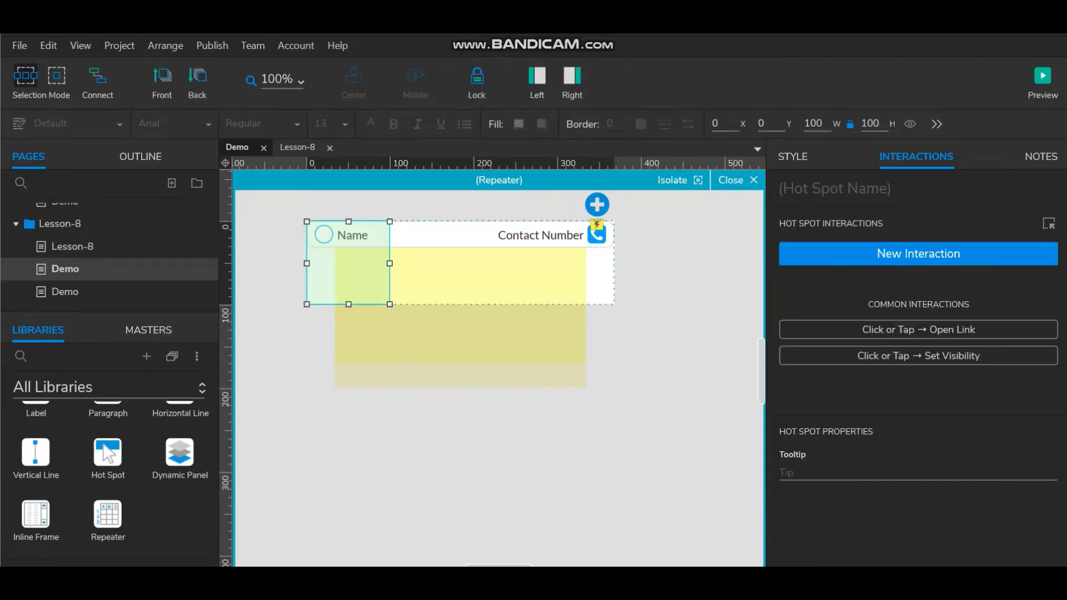
drag(390, 263, 584, 264)
drag(583, 305, 583, 247)
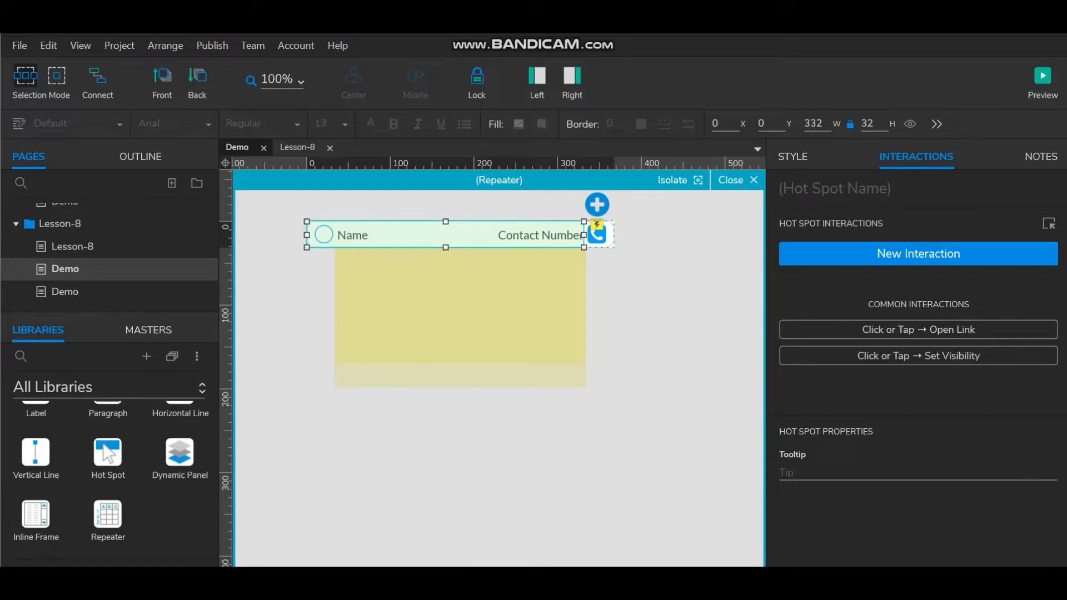
Add a Click or Tap interaction to the hot spot that sets the Checkbox widget's selected value to toggle.
click(918, 253)
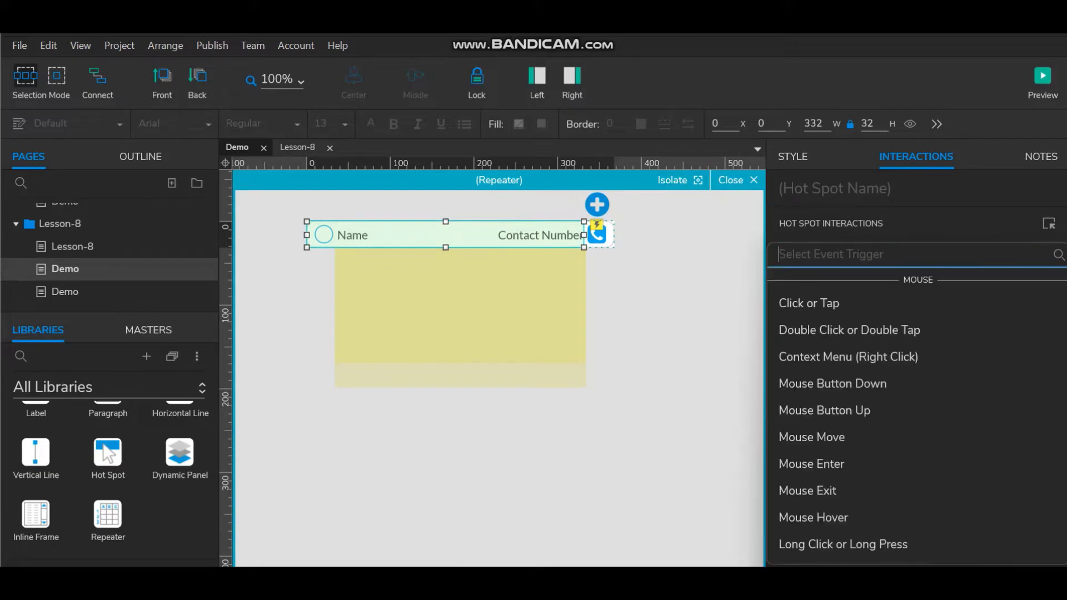
click(812, 303)
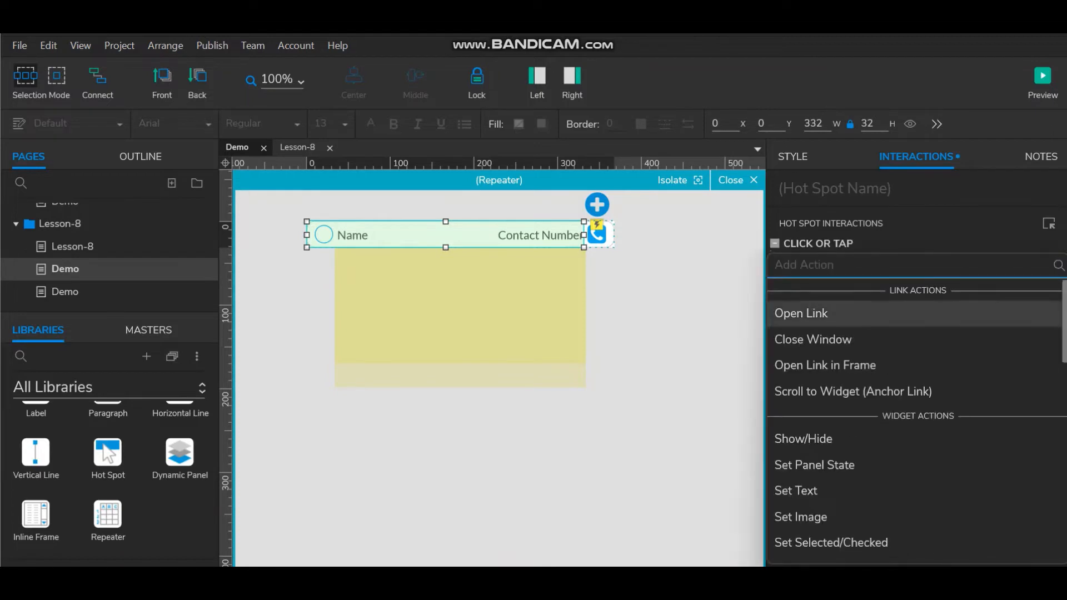
click(831, 542)
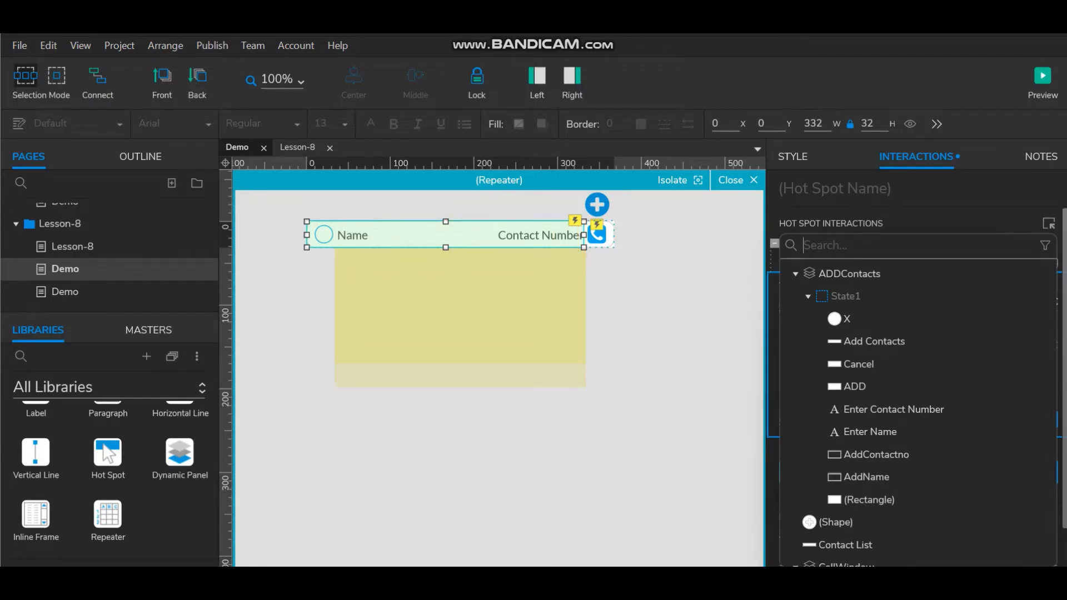
text(ch)
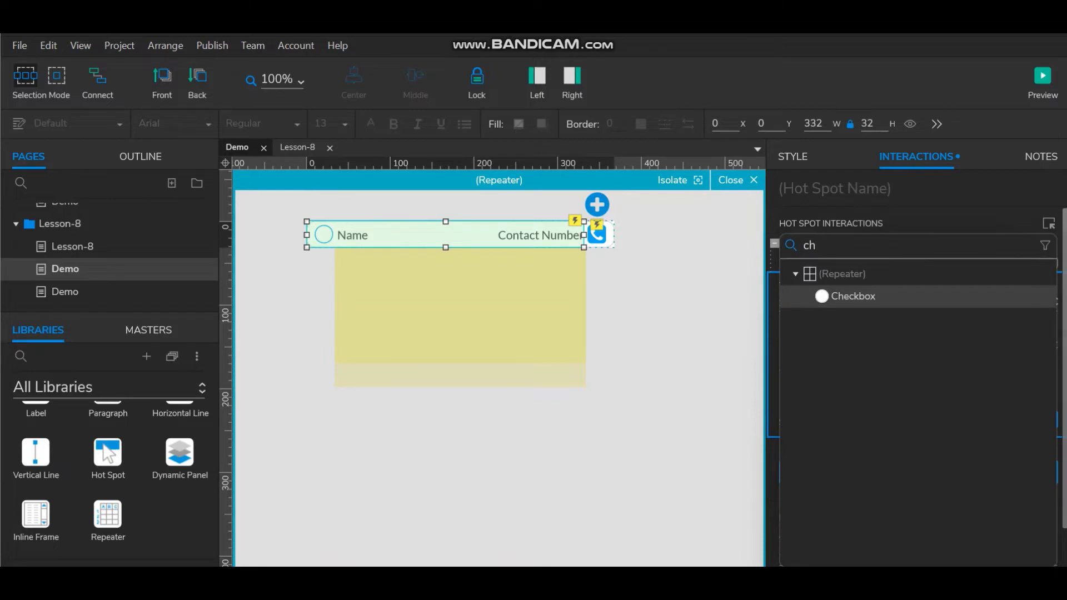
click(853, 296)
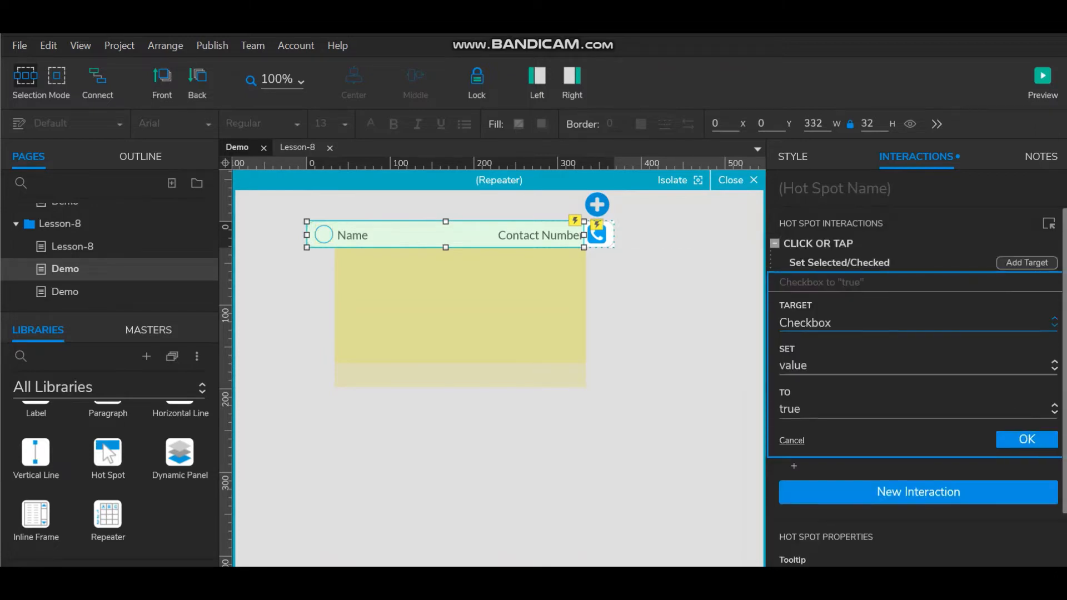
click(917, 410)
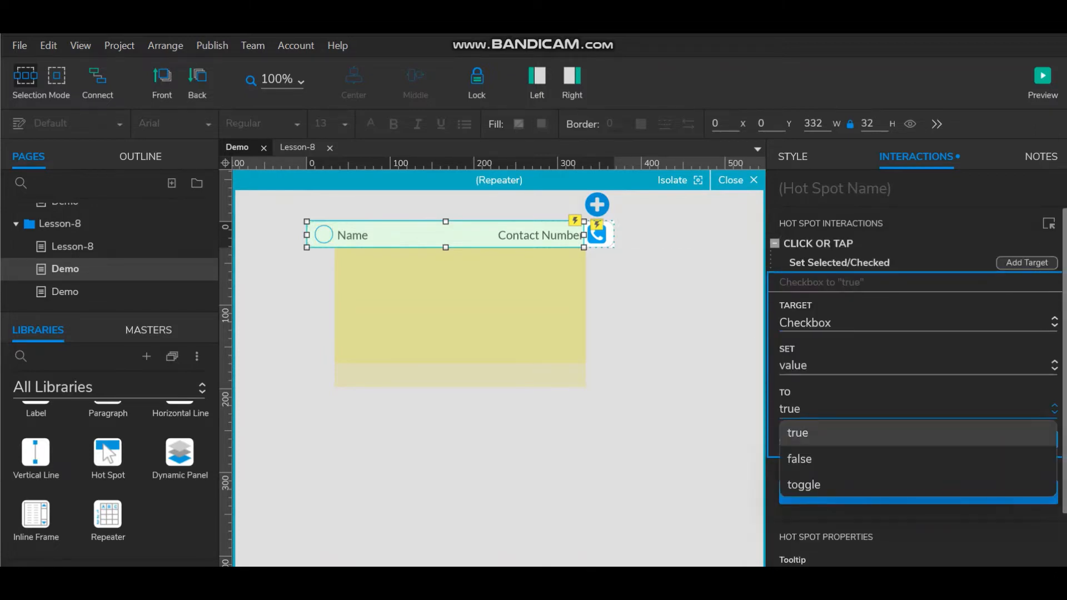
click(803, 484)
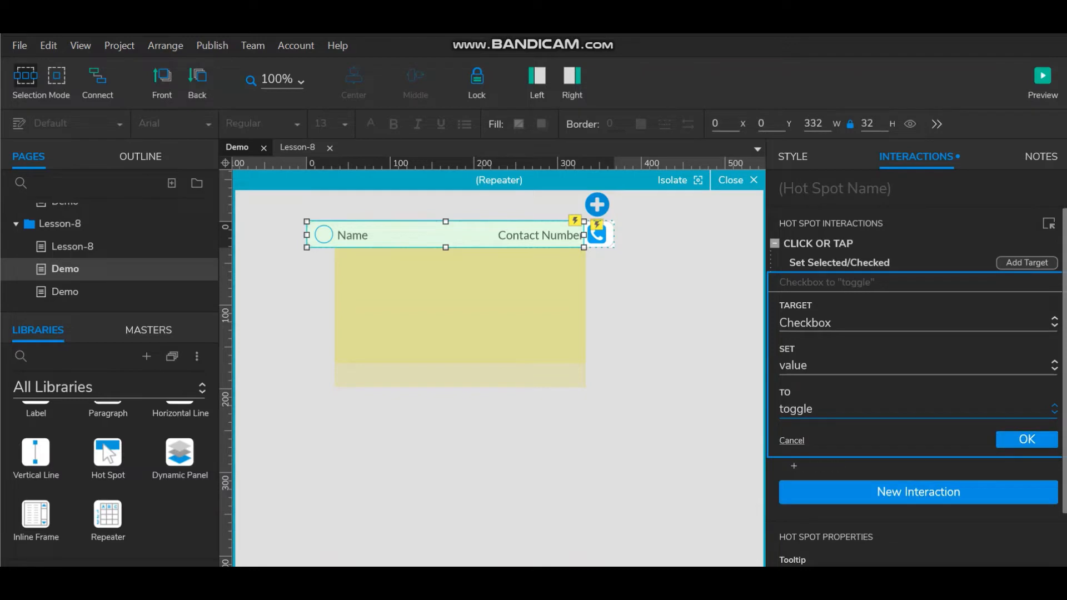
click(1027, 440)
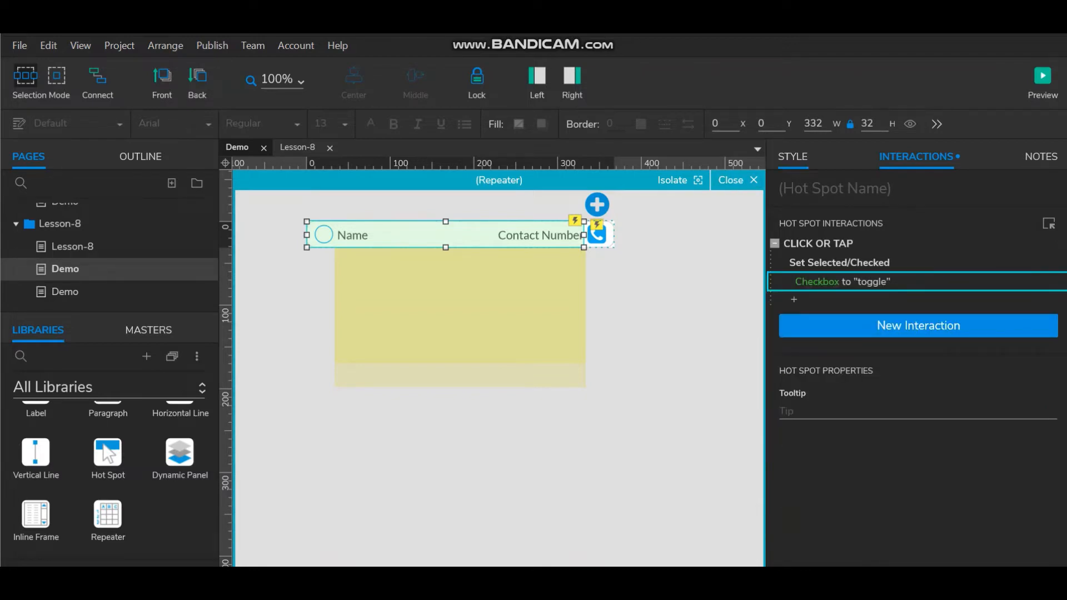
click(793, 156)
click(917, 157)
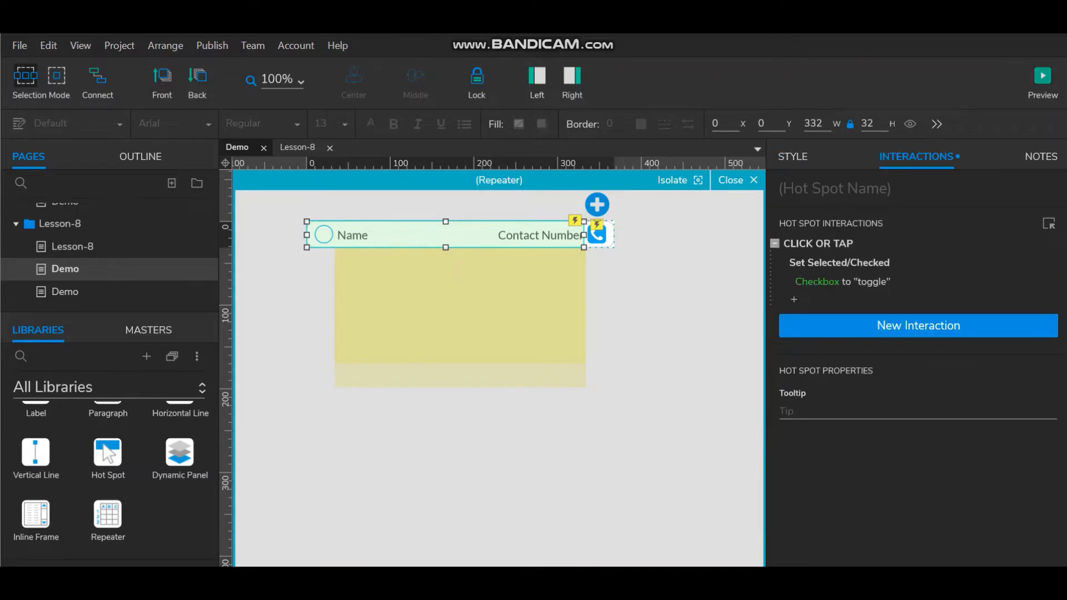
Preview the page and test toggling the checkboxes of all three contact rows, returning to the editor at the end.
click(1042, 82)
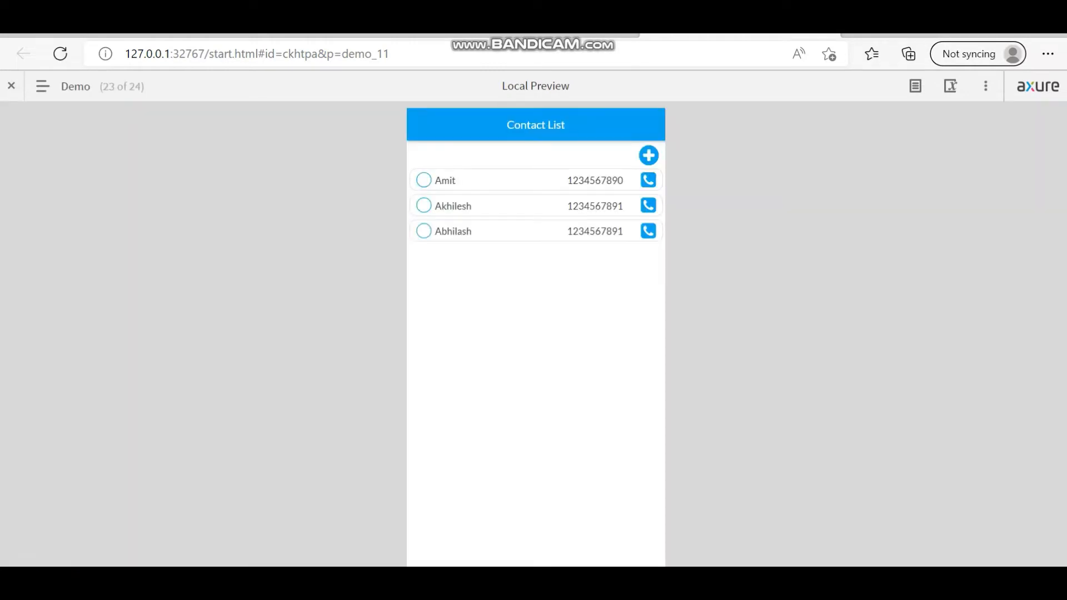
click(423, 181)
click(423, 206)
click(424, 231)
click(423, 231)
click(423, 206)
click(423, 205)
click(424, 180)
click(423, 180)
click(424, 206)
click(423, 205)
click(423, 180)
click(423, 180)
click(609, 581)
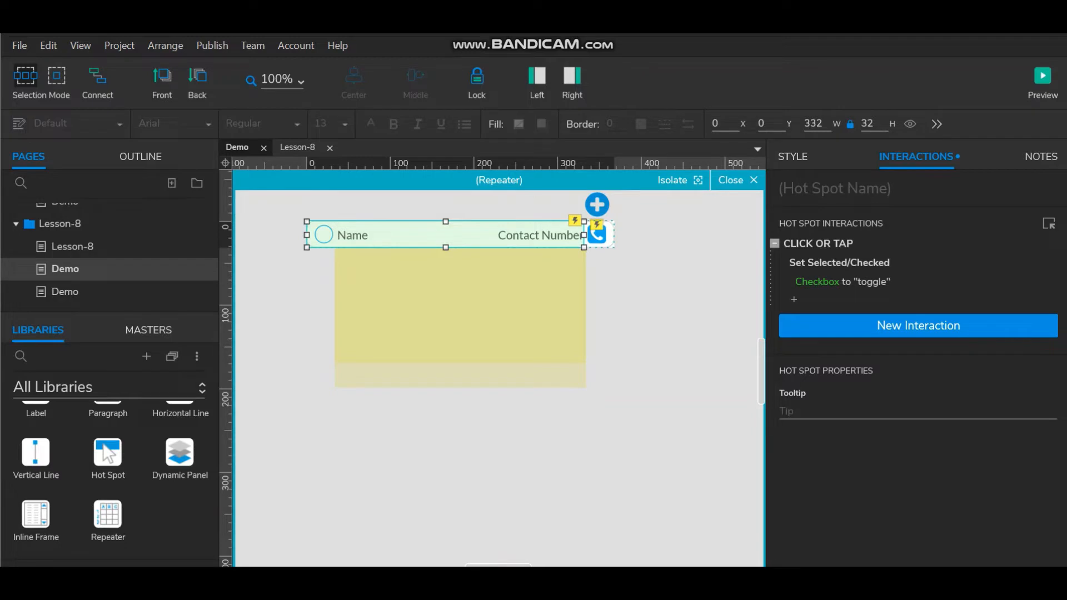
Add a third column named Selected to the repeater's data table.
click(793, 157)
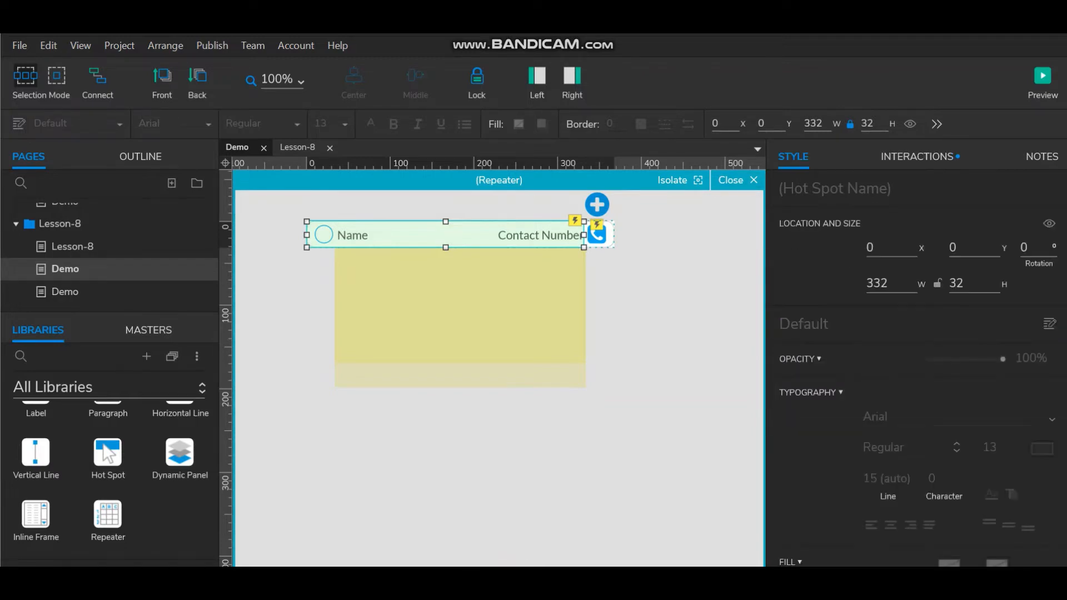
click(687, 254)
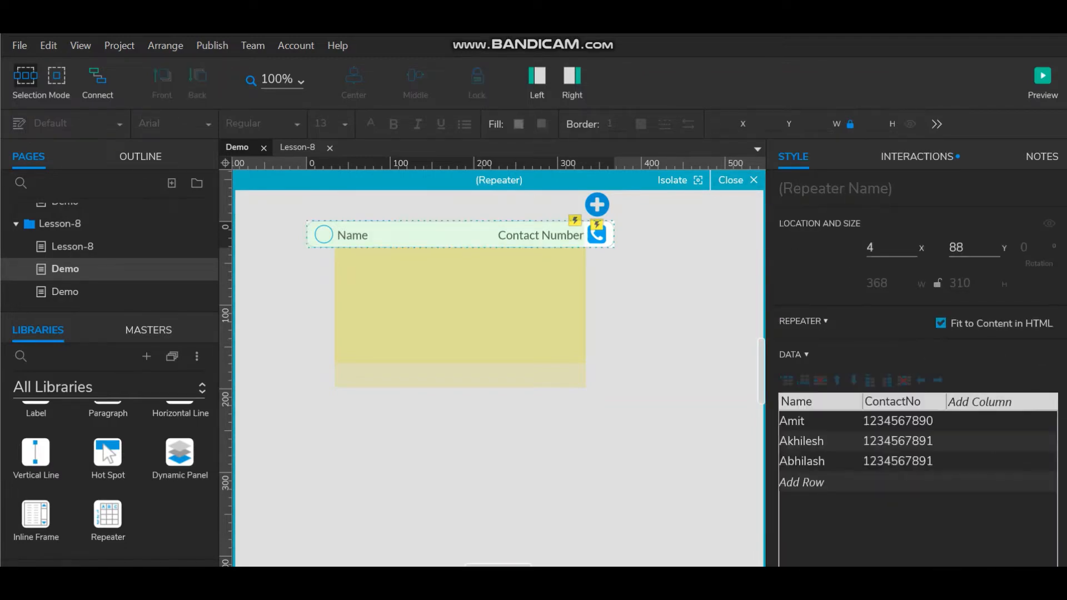
double_click(987, 402)
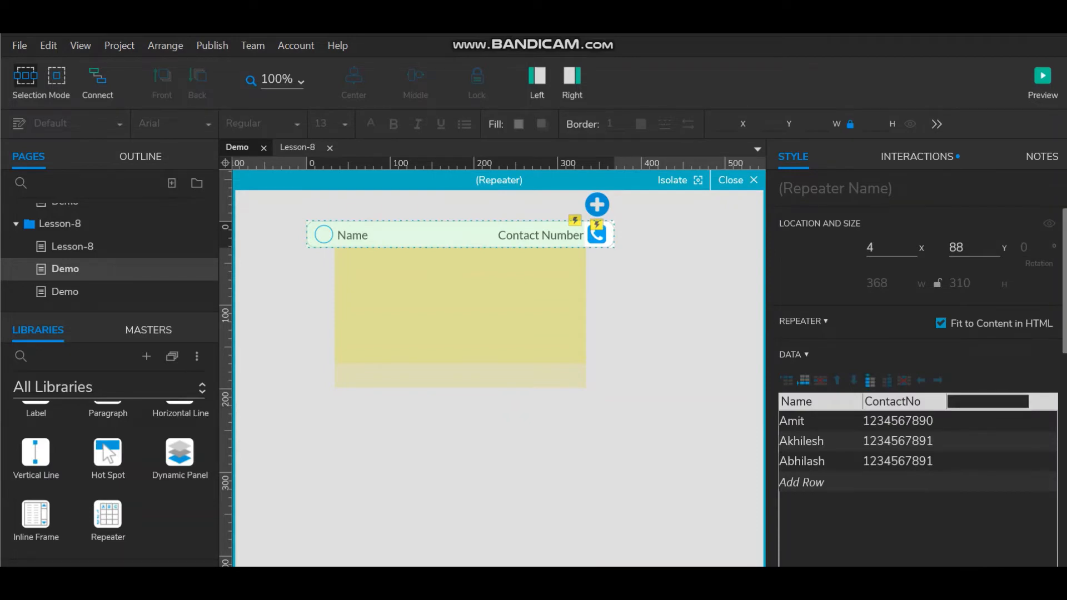
text(Selected)
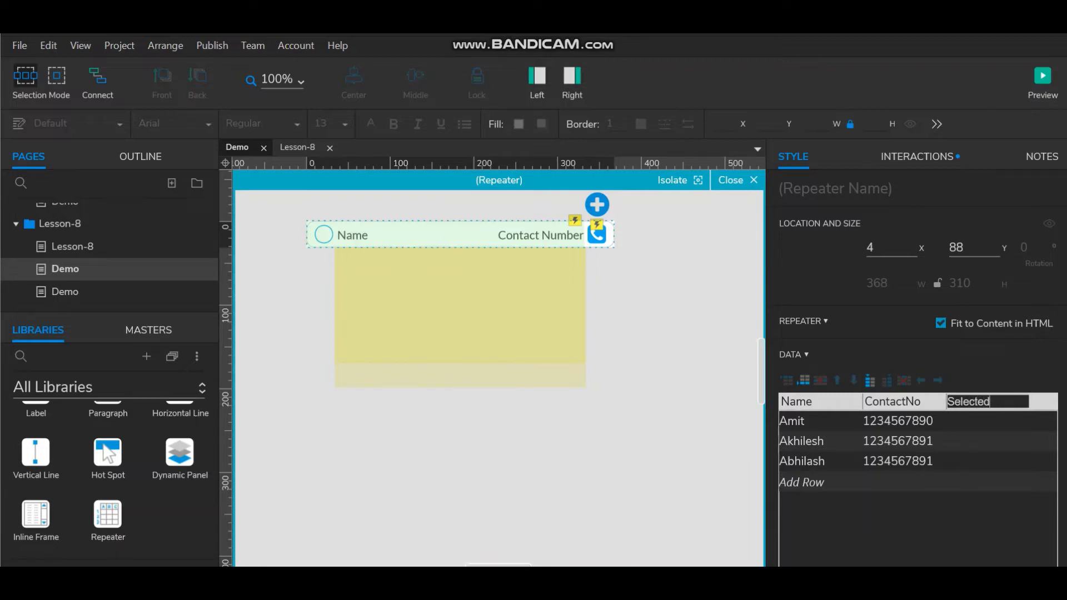
key(Return)
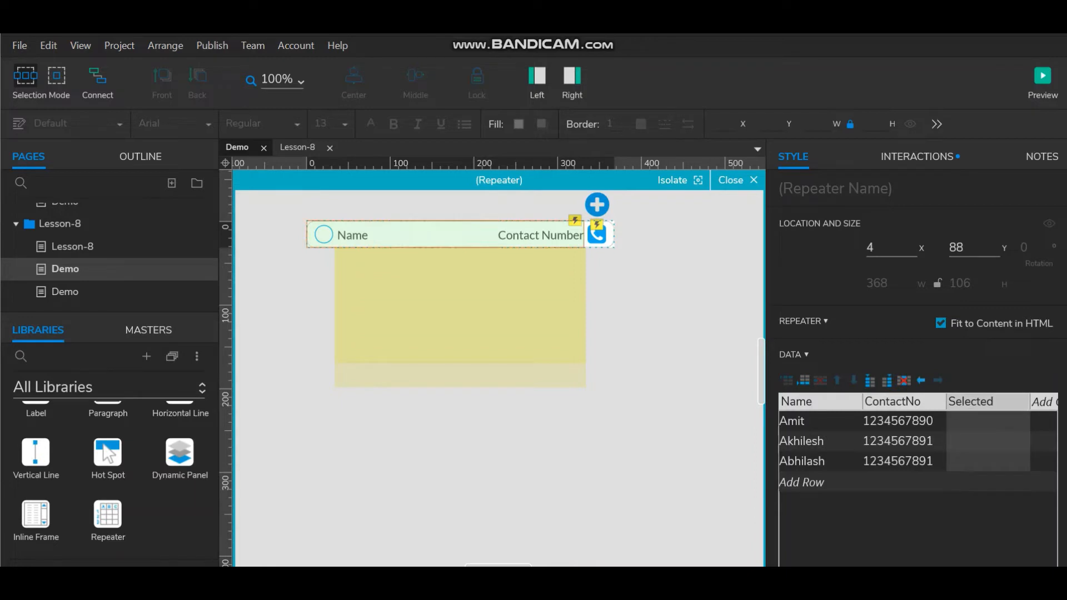
Make the Checkbox ellipse selected by default, shifting the hot spot aside and back to X 0, Y 0, and close the repeater.
click(478, 235)
drag(477, 236, 475, 297)
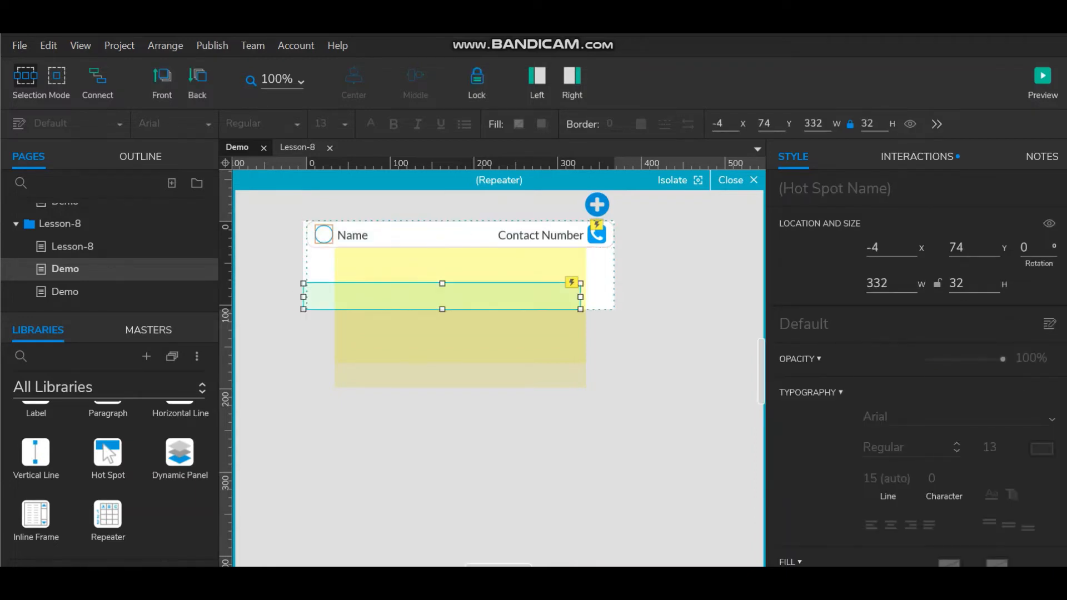
click(324, 234)
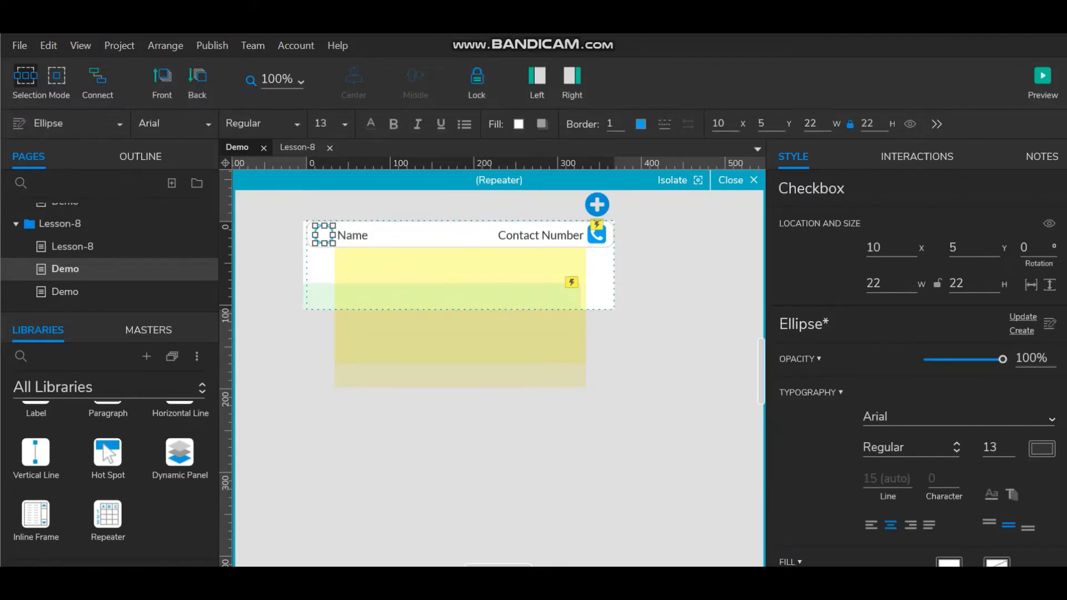
right_click(322, 234)
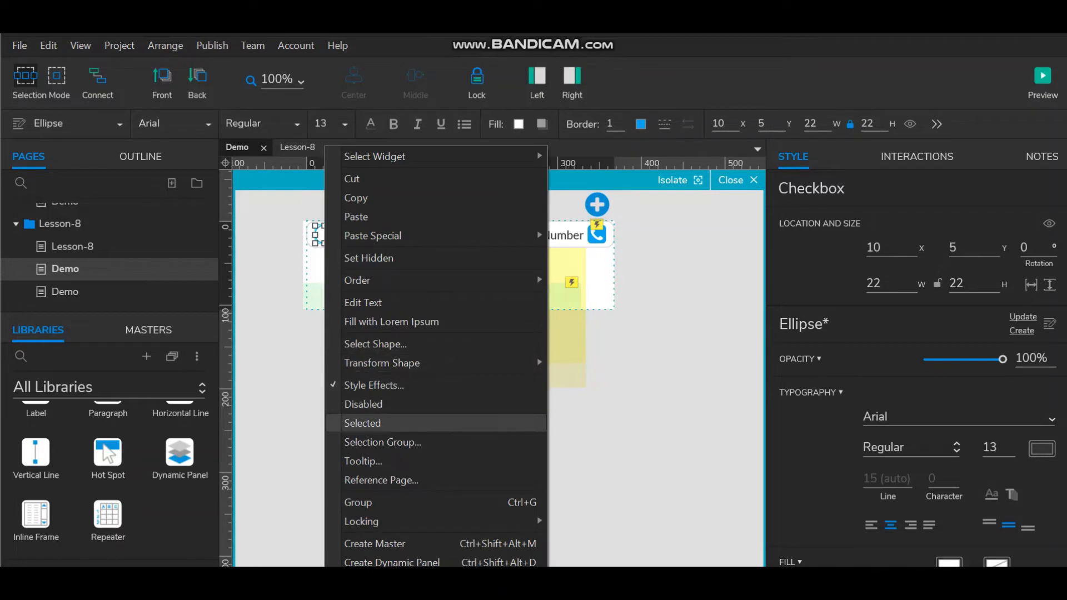
click(364, 423)
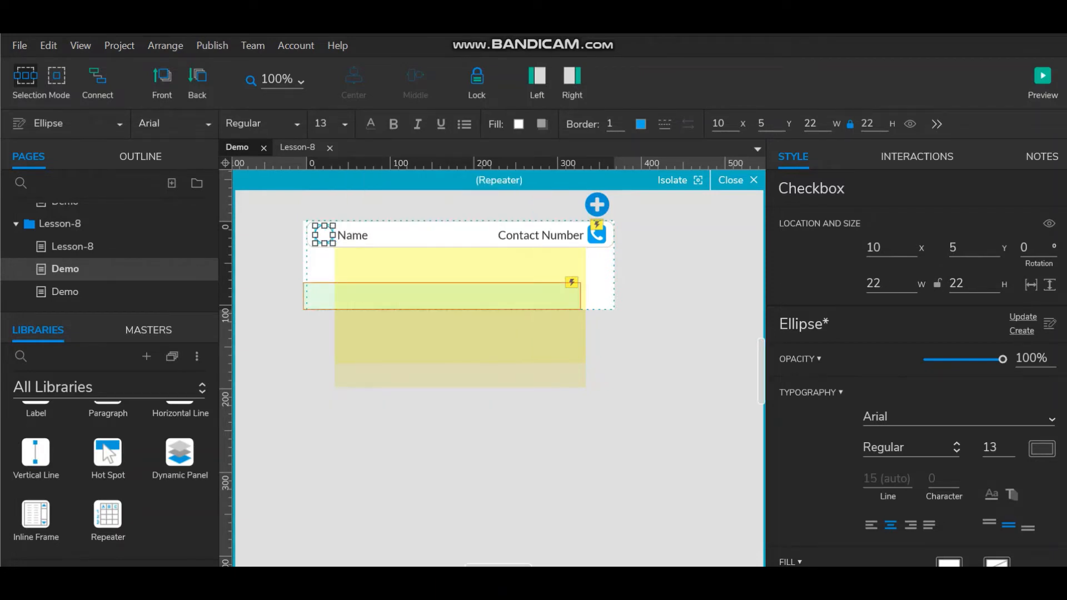
drag(587, 287, 590, 225)
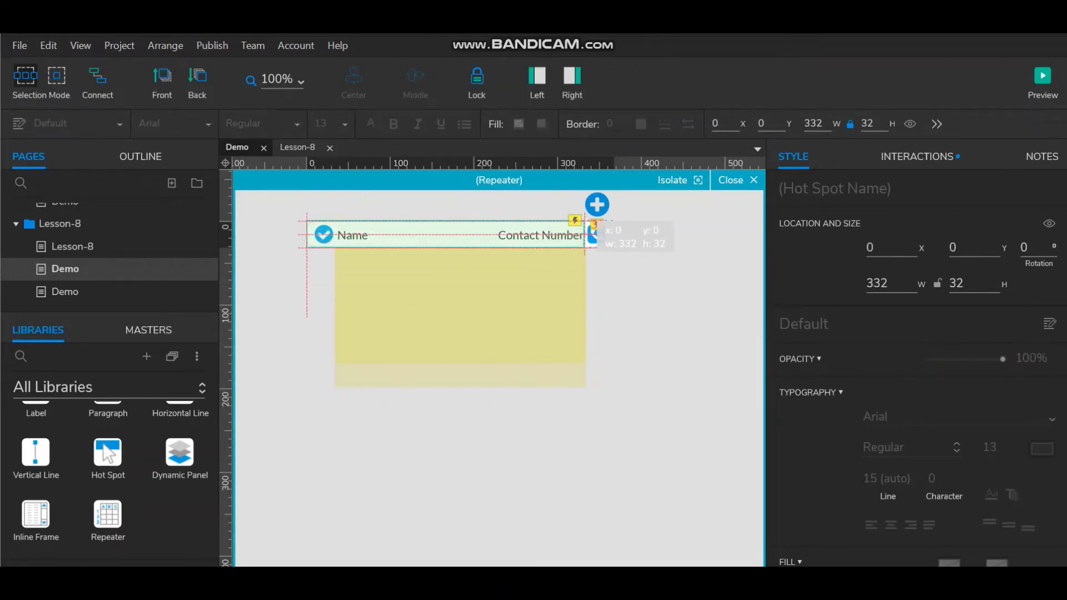
click(731, 180)
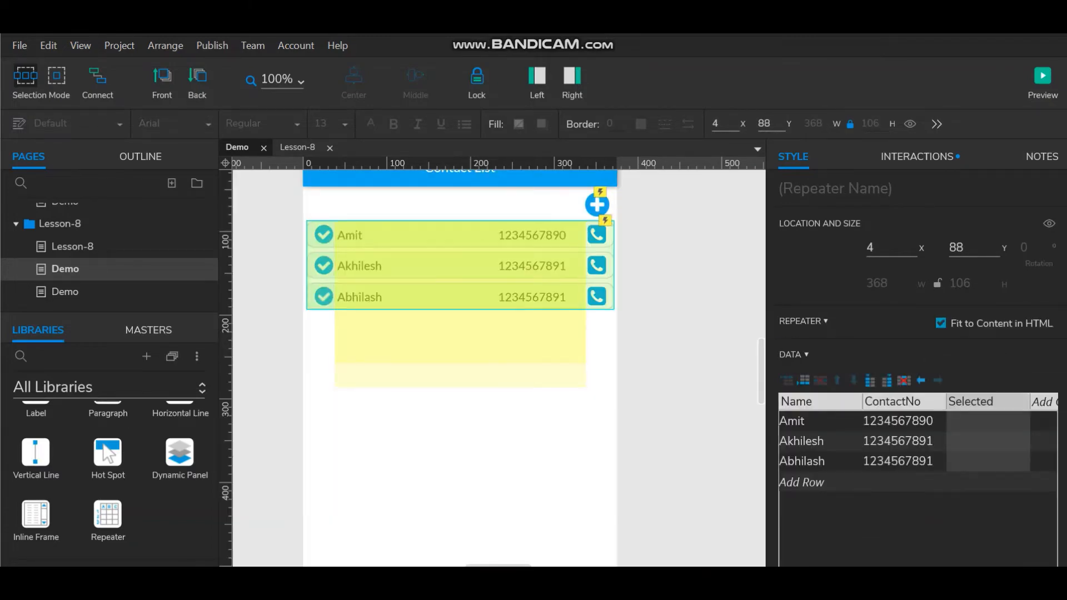
Reopen the repeater, move the hot spot down to Y 68 so it clears the row, and show its interactions.
double_click(466, 234)
click(467, 235)
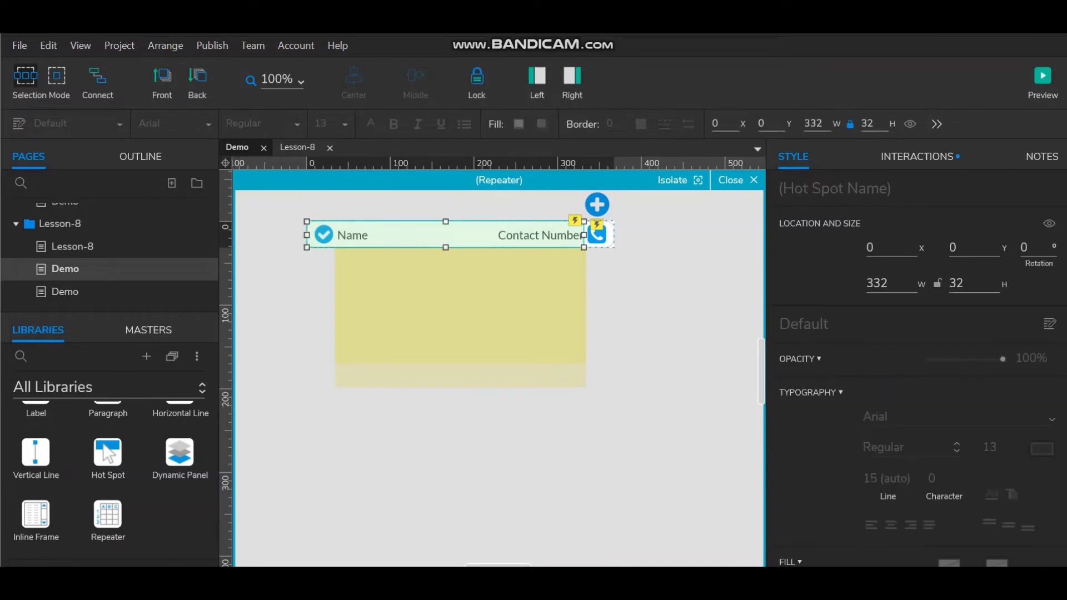
drag(466, 234, 467, 292)
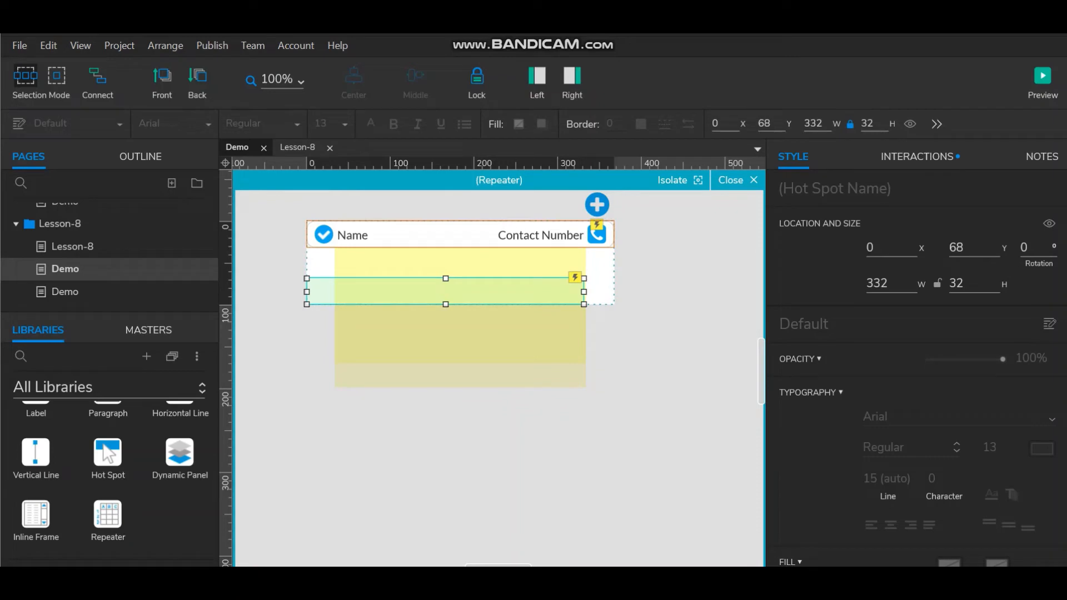
click(917, 156)
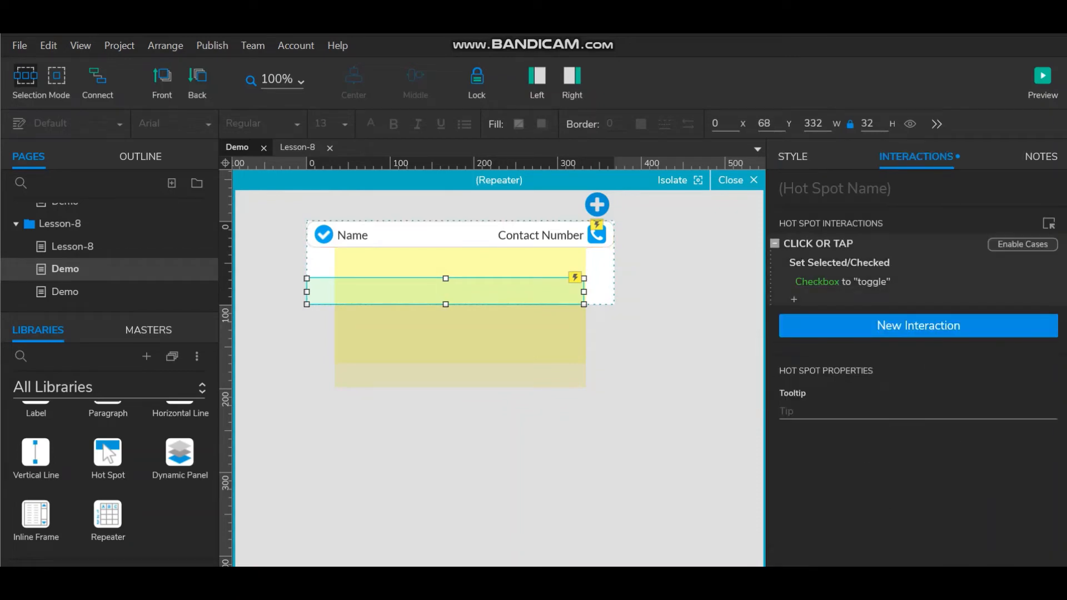
Rename the Selected column in the repeater's data table as SelectedCheck.
click(793, 157)
click(689, 289)
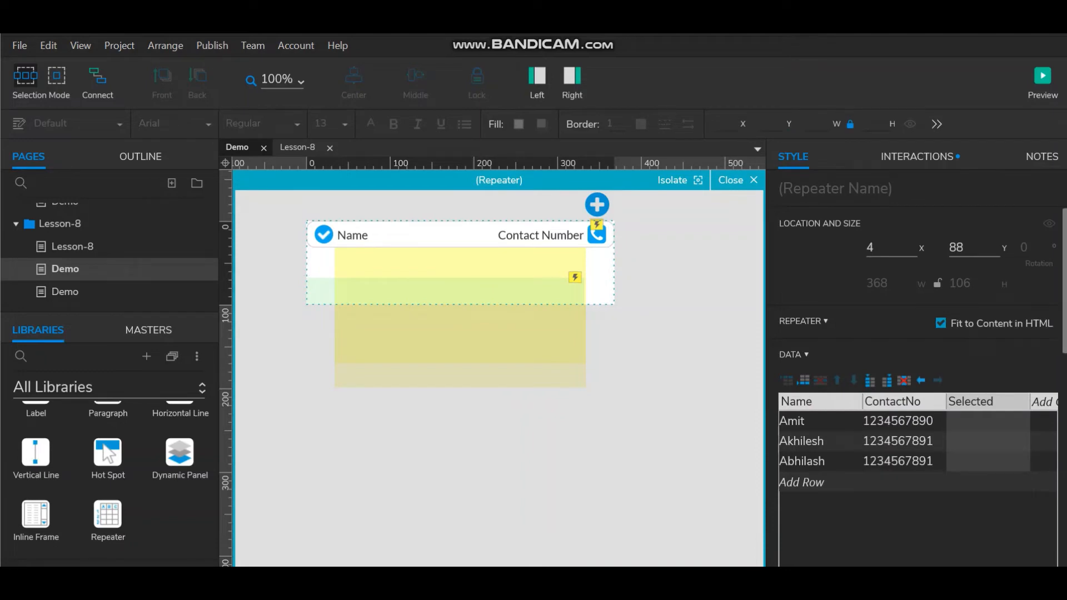
double_click(971, 402)
click(991, 402)
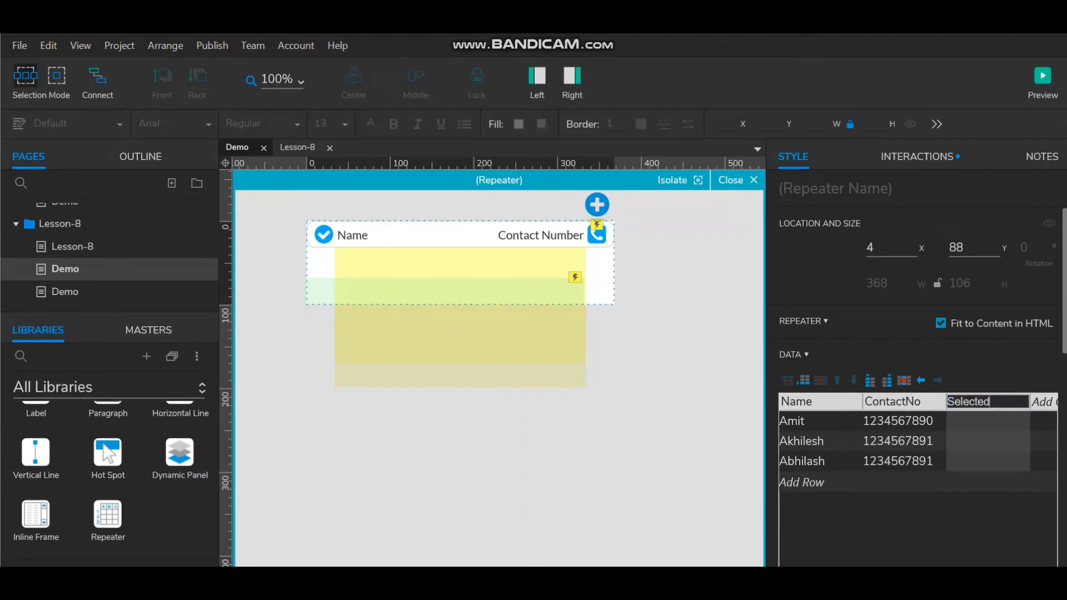
text(Check)
key(Return)
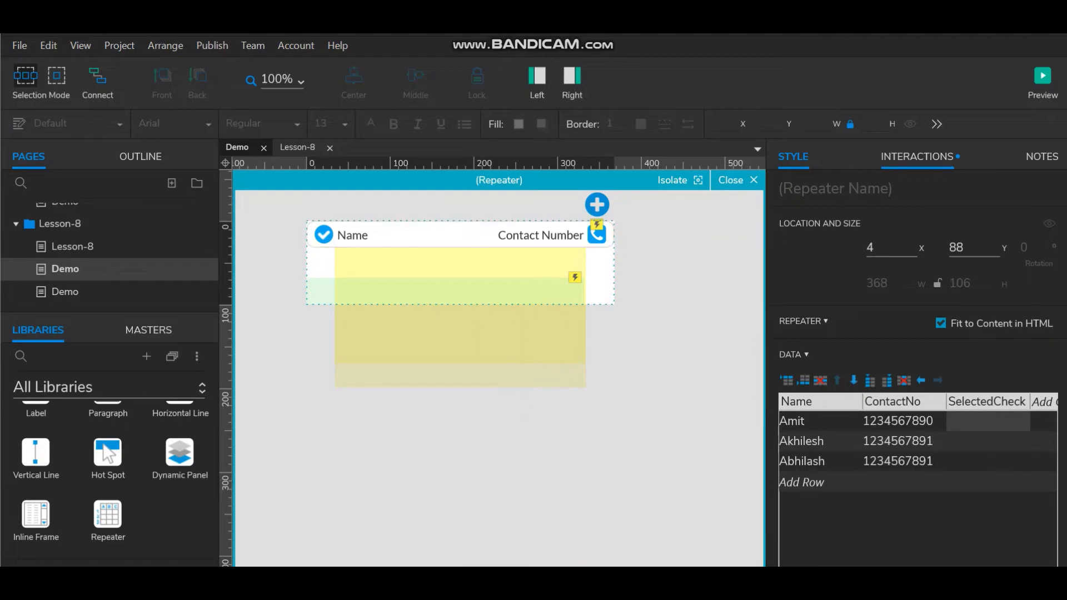
Enable cases on the repeater's Item Loaded event and add a second case named Checkbox Selection.
click(917, 157)
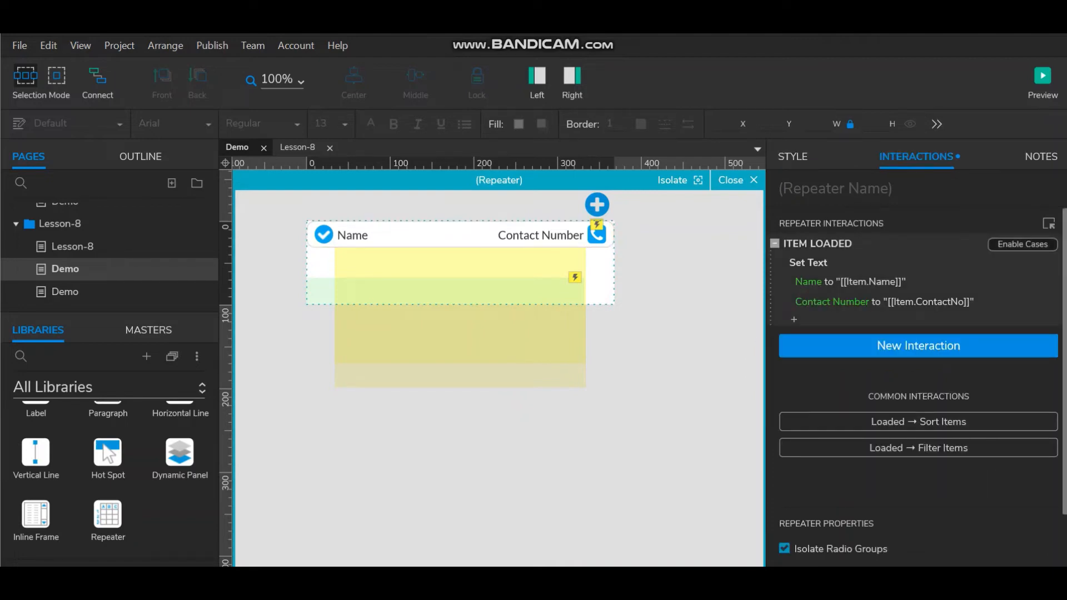
click(1022, 244)
click(738, 466)
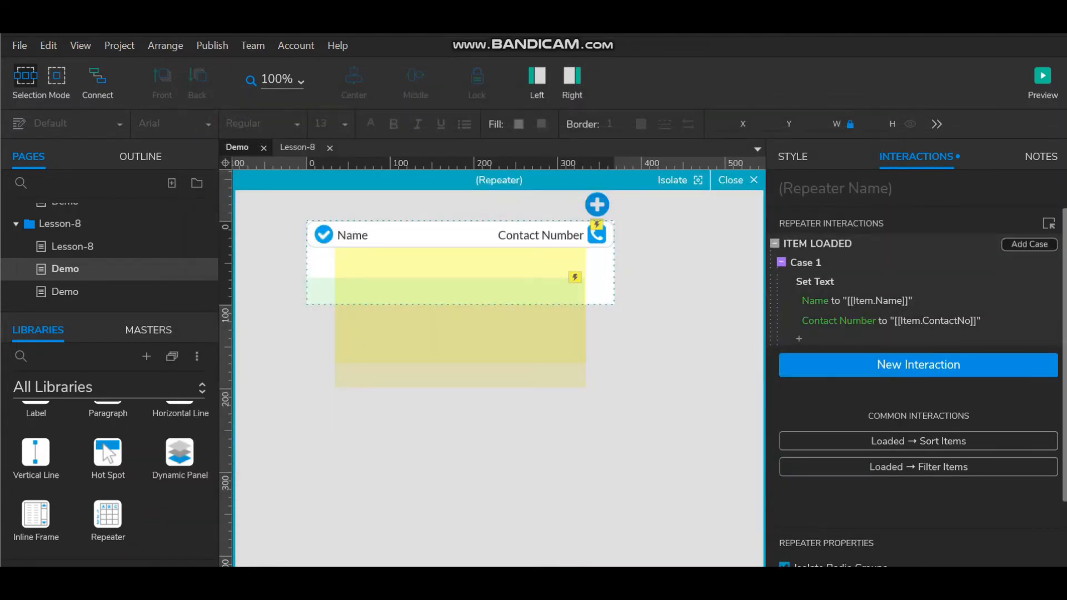
click(1029, 244)
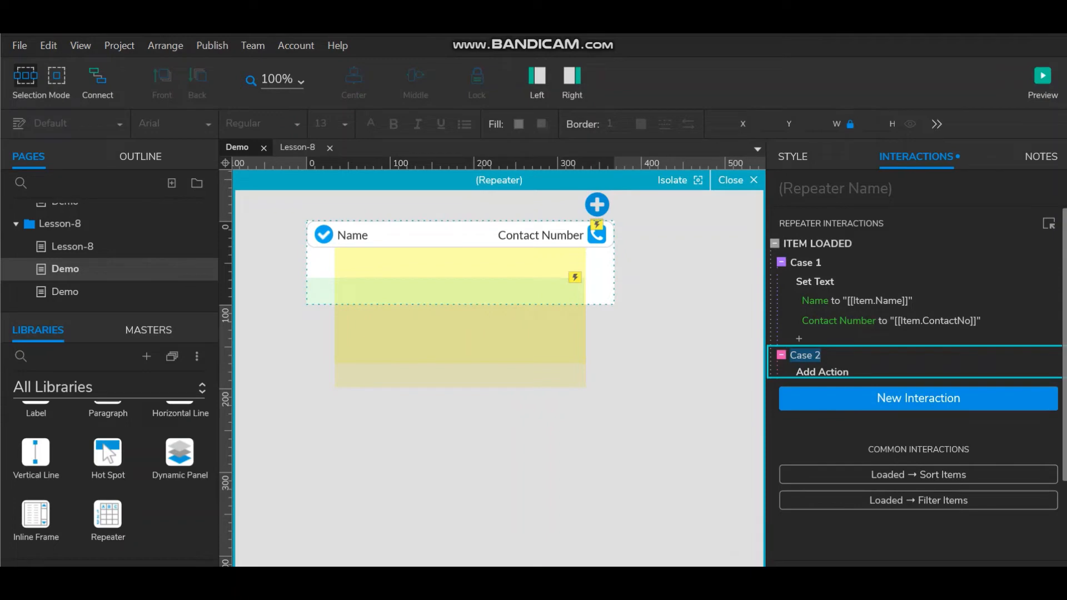
text(Checkbox Selection)
key(Return)
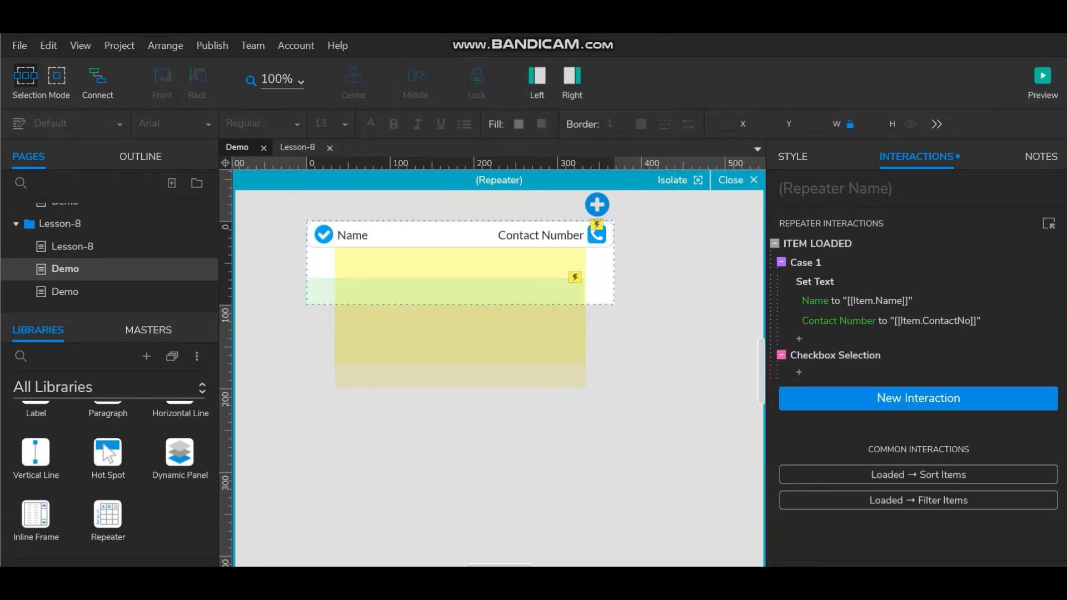
Add a condition to the Item Loaded event's Checkbox Selection case: value [[Item.SelectedCheck]] equals value true.
double_click(911, 355)
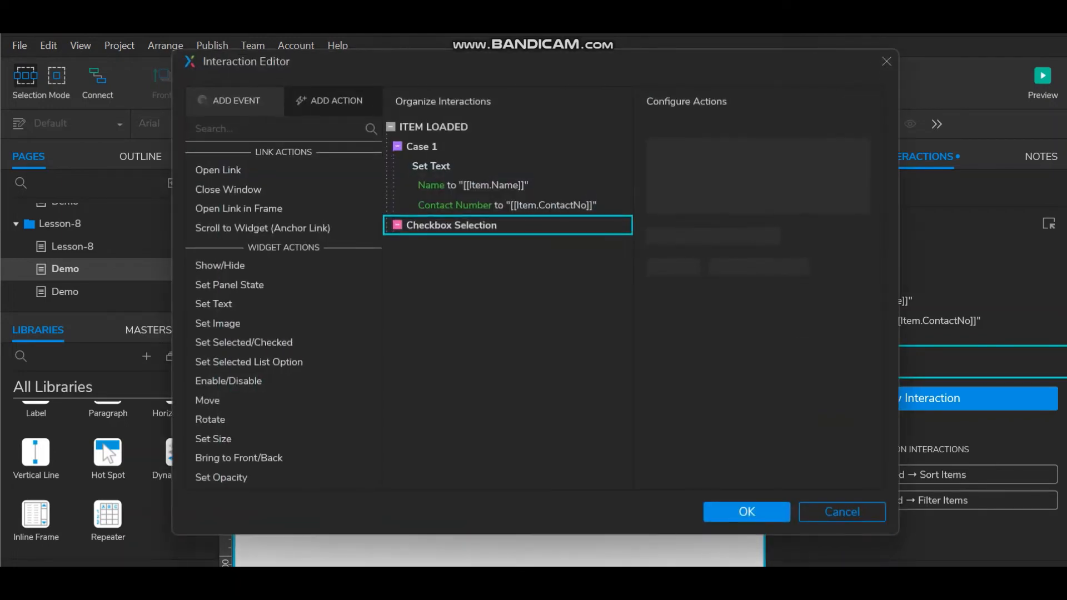
click(592, 225)
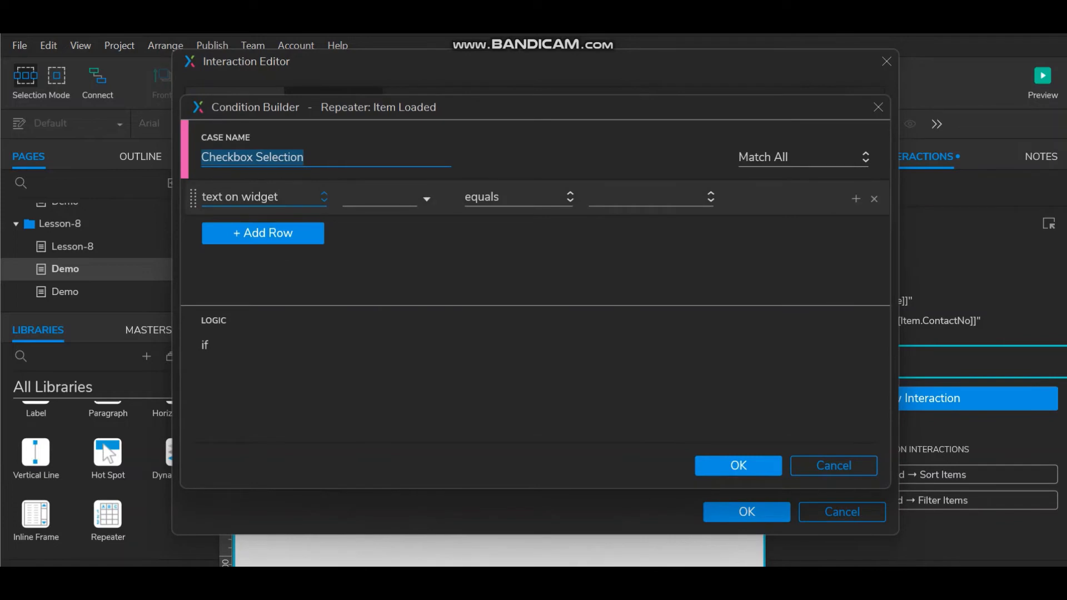
click(264, 196)
click(224, 220)
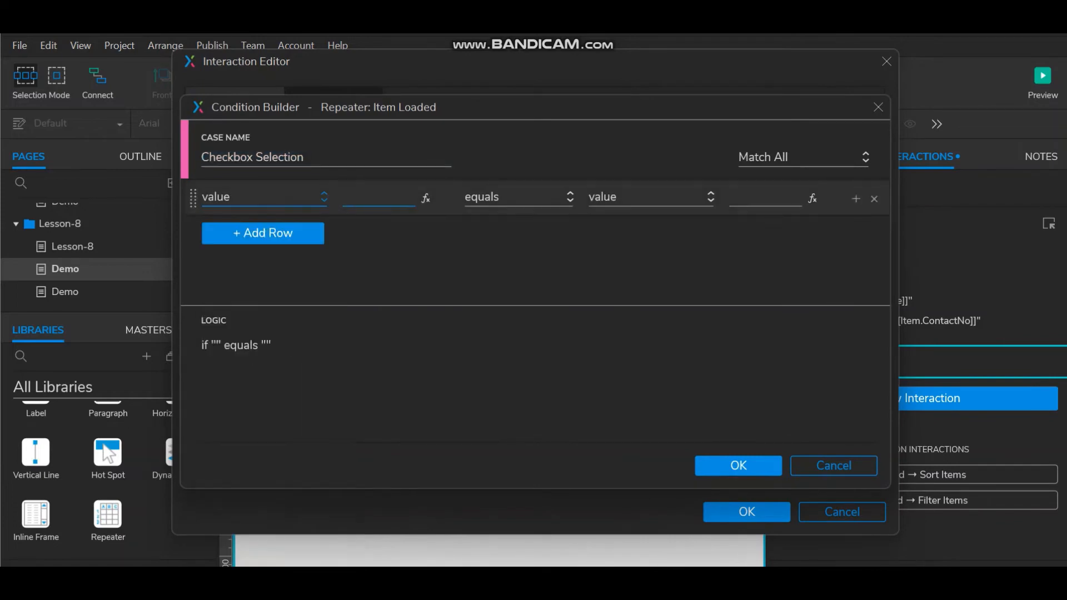
click(425, 197)
click(326, 204)
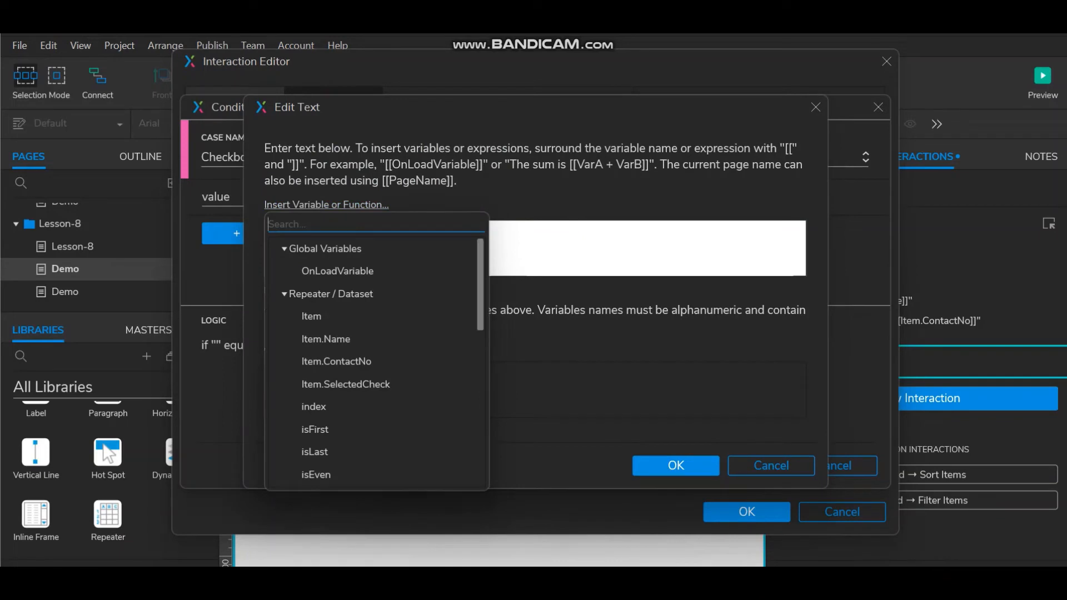
click(345, 384)
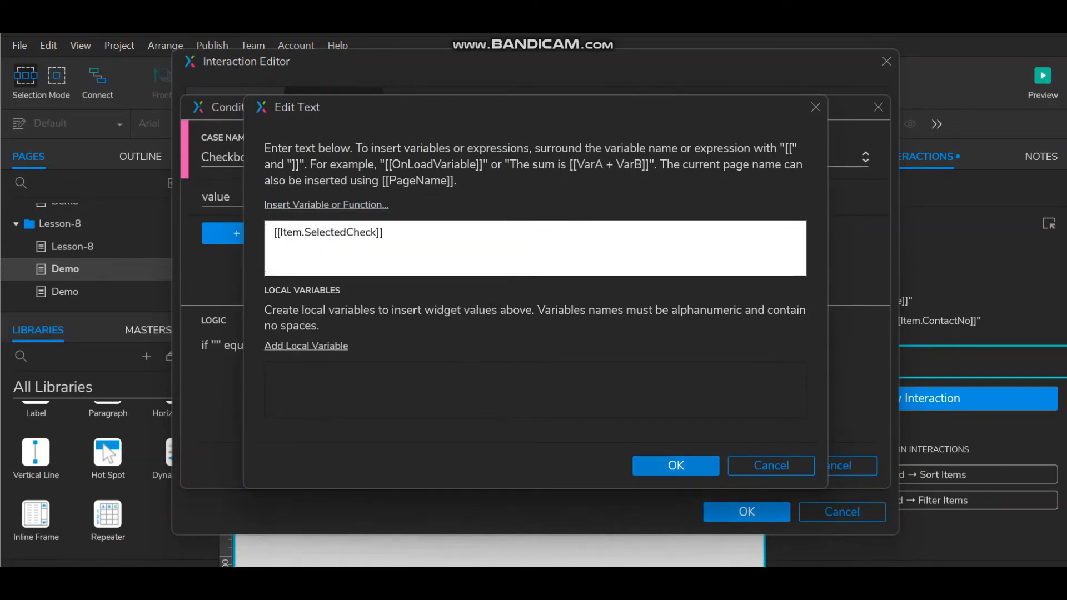
click(676, 465)
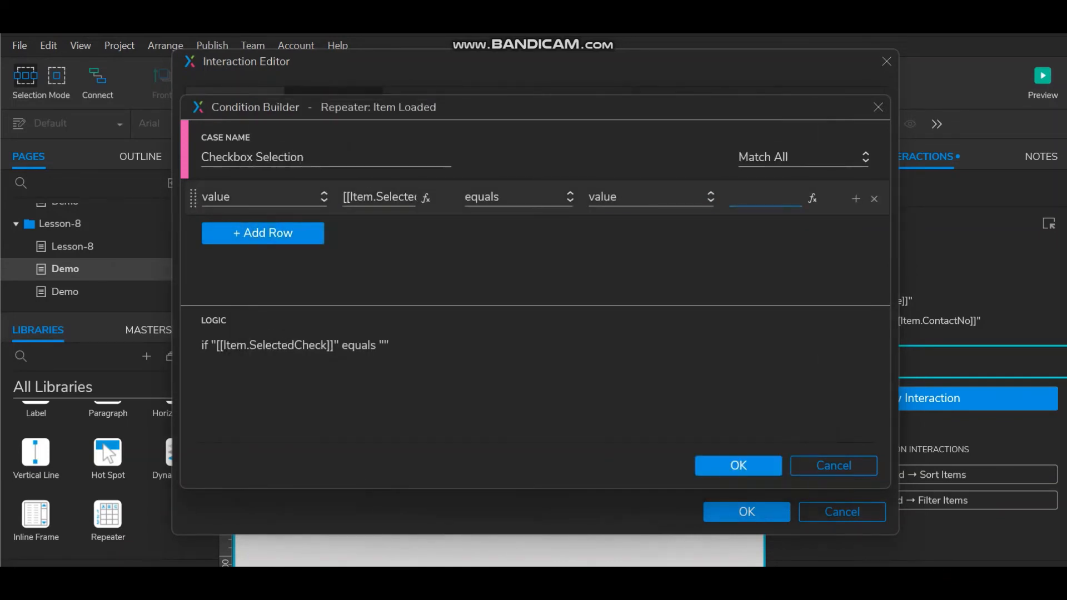
click(766, 198)
text(tr)
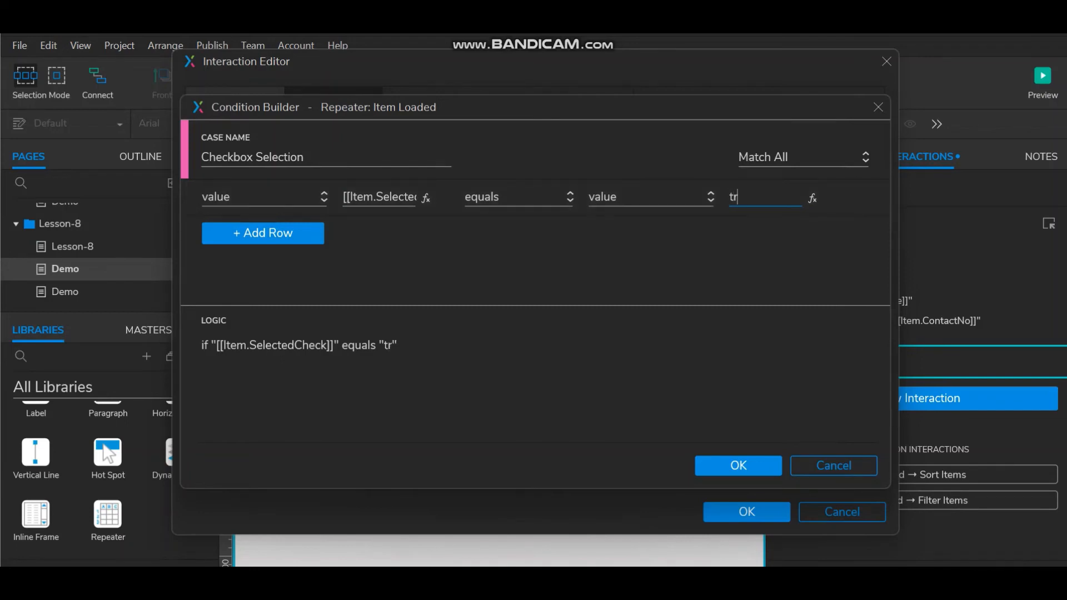
text(ue)
click(739, 465)
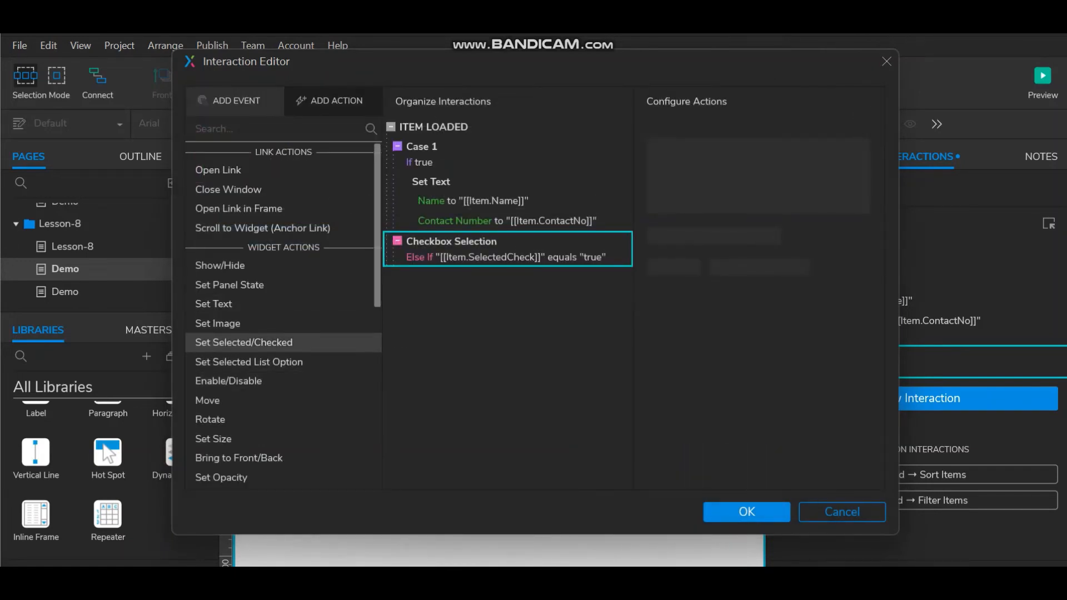
Add a Set Selected/Checked action to the Checkbox Selection case that sets Checkbox to true, and accept the interaction.
click(243, 342)
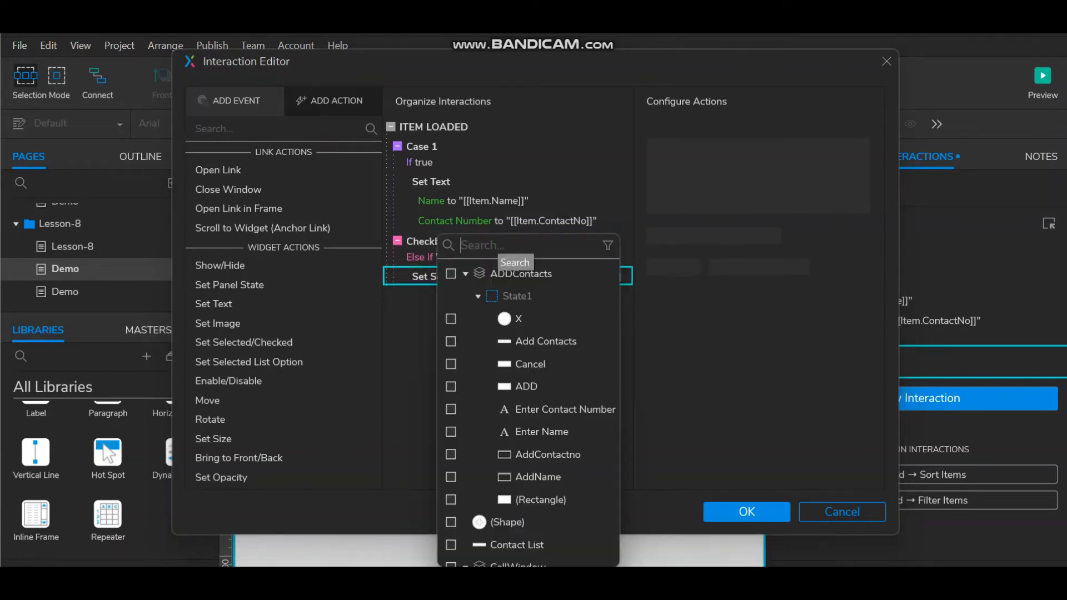
text(ch)
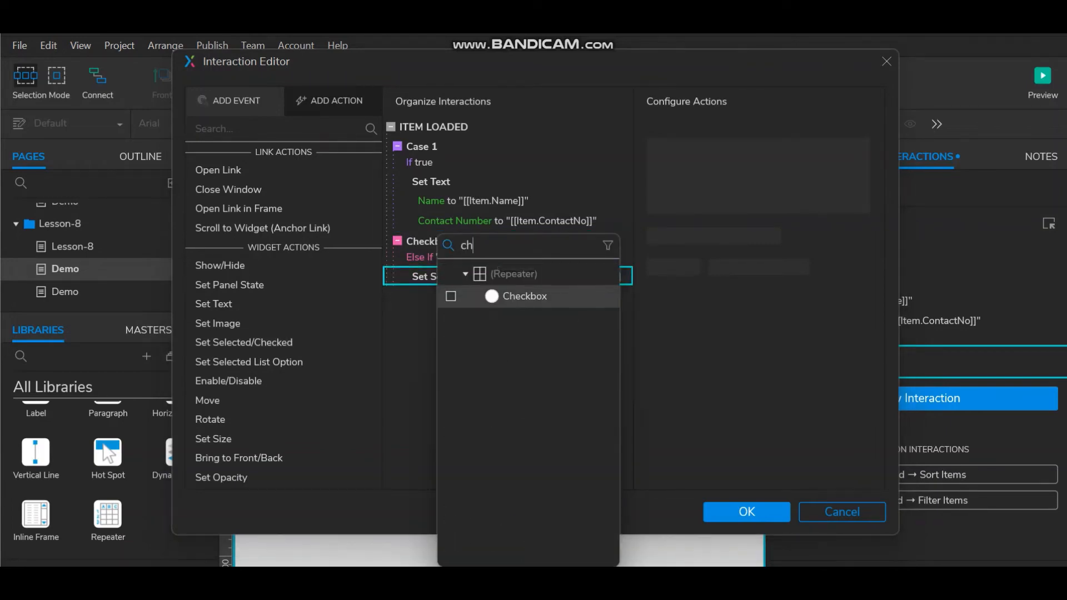
click(524, 296)
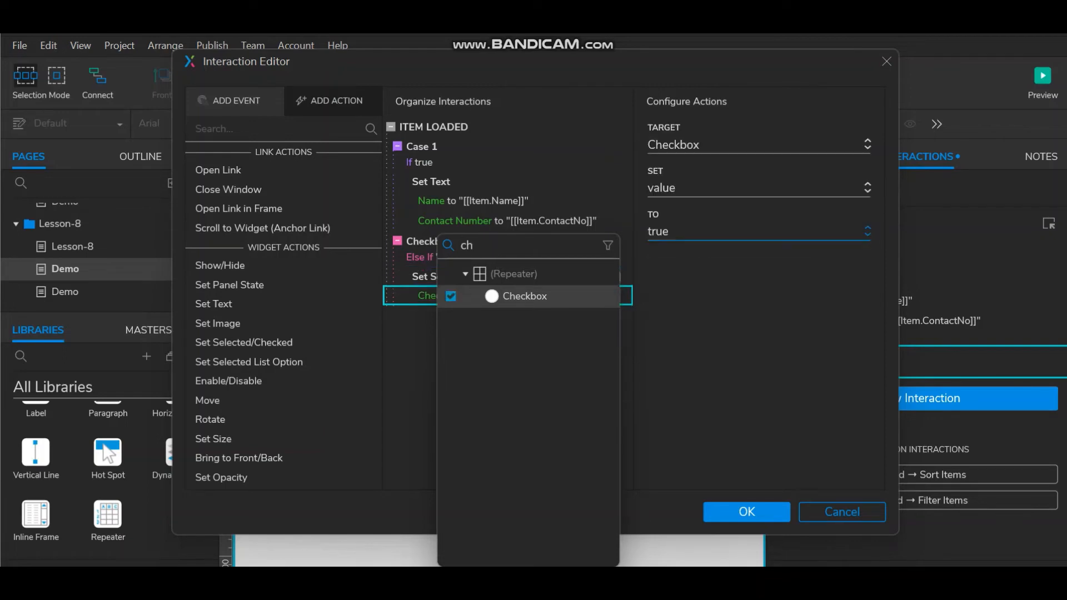
click(744, 323)
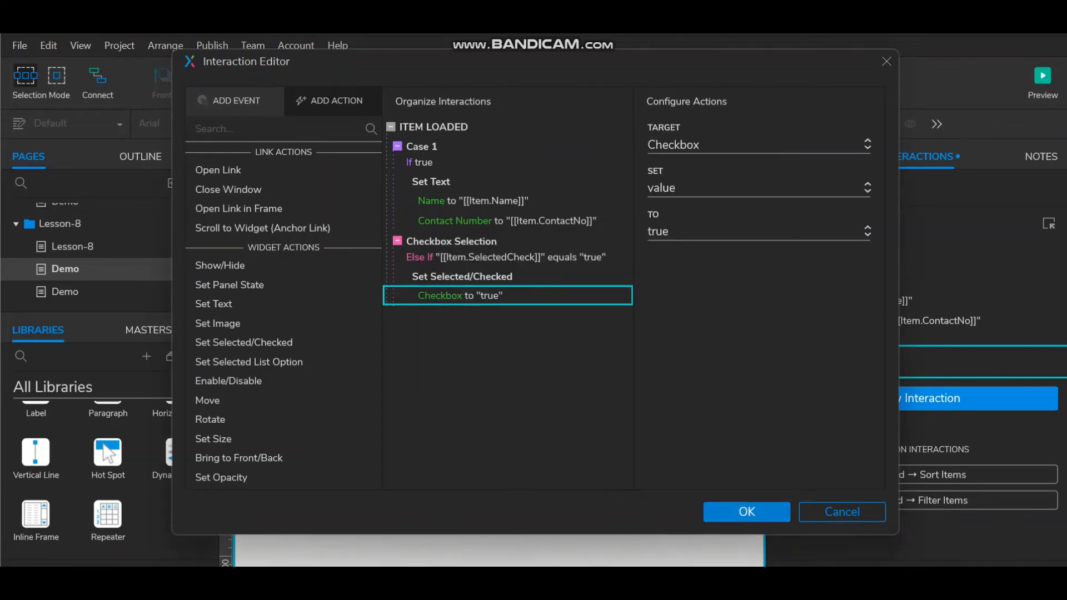
click(746, 512)
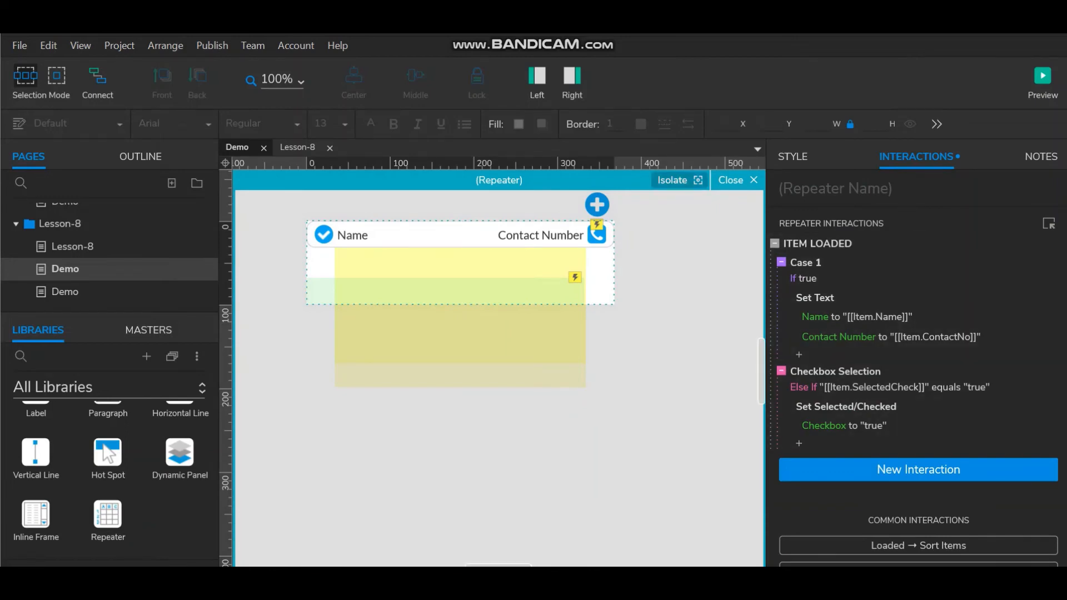
Turn off the default Selected state of the Checkbox ellipse and close the repeater.
click(324, 234)
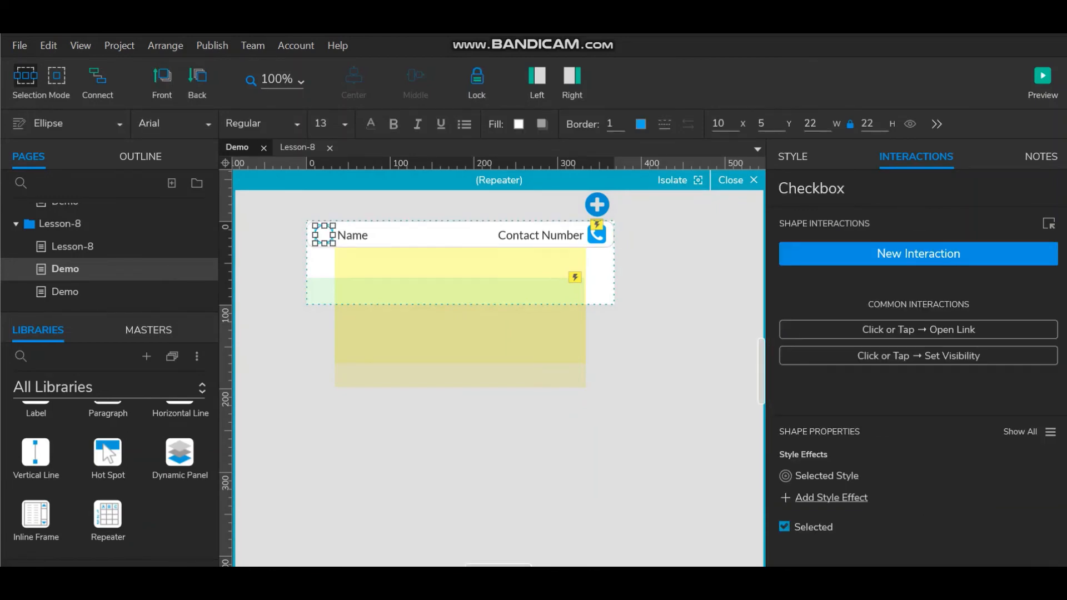
right_click(324, 234)
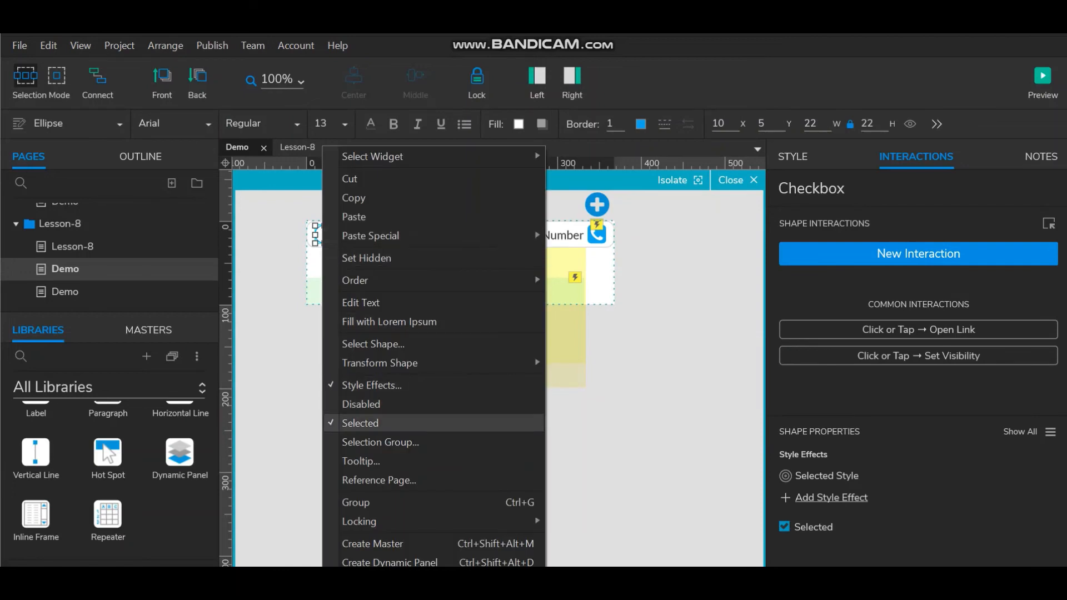
click(355, 422)
click(411, 439)
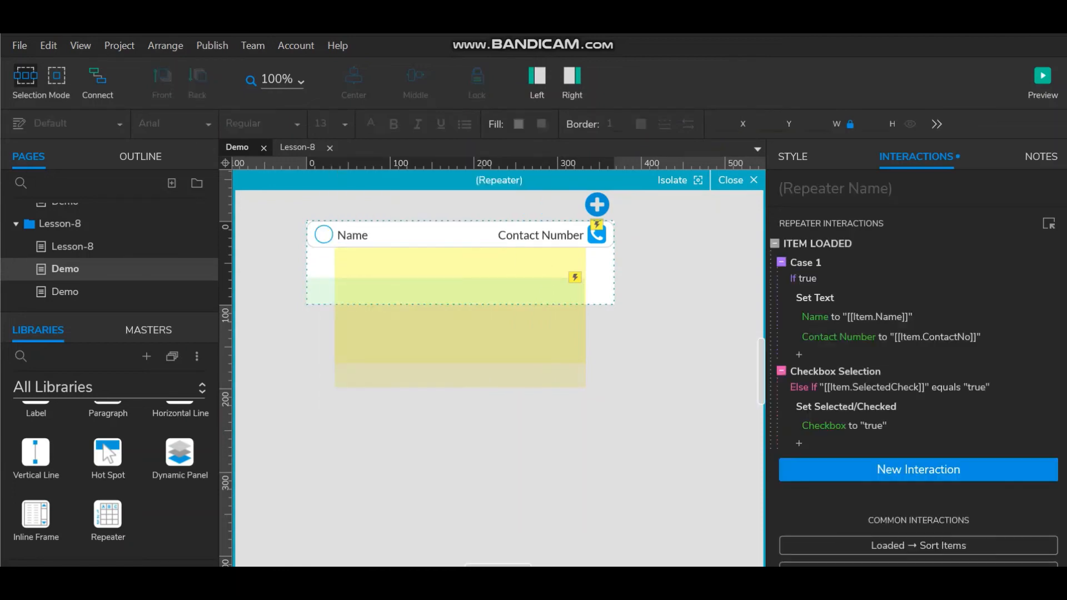
click(731, 180)
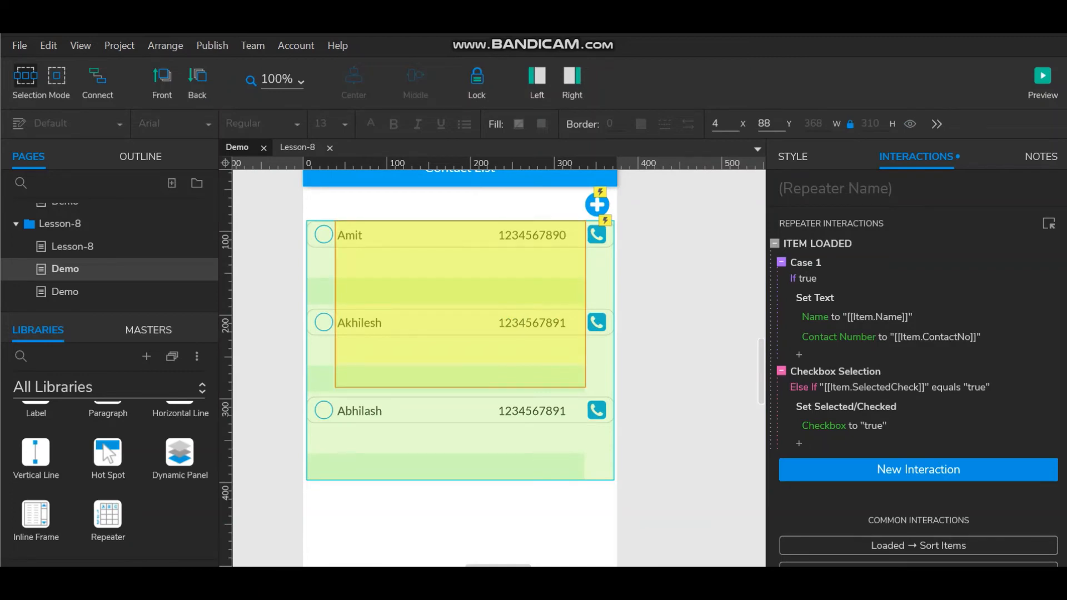
Reopen the repeater and move the hot spot back up over the row at Y 0.
double_click(460, 411)
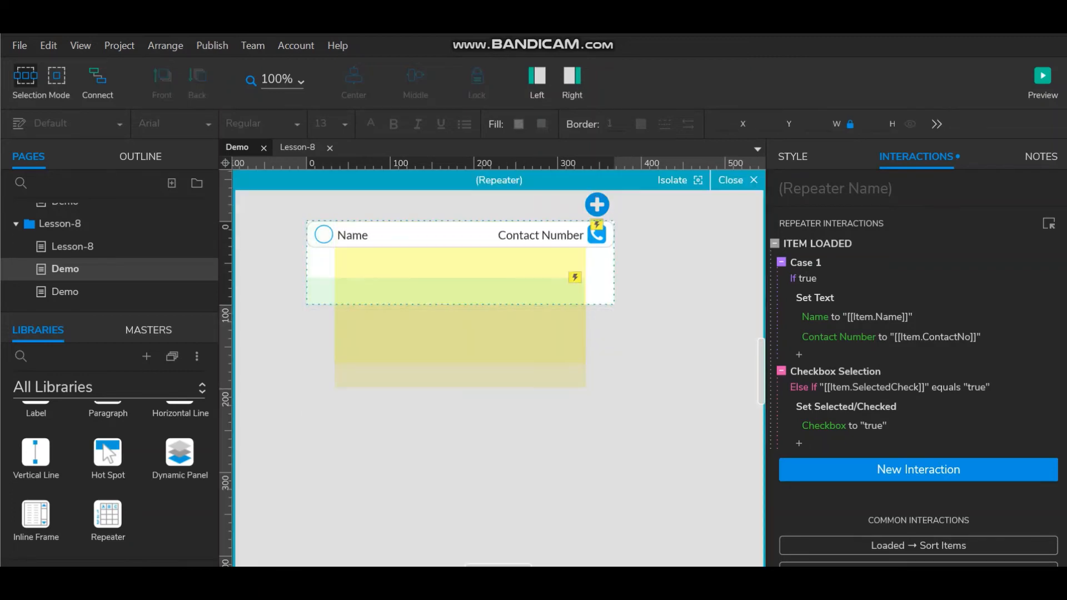
click(446, 291)
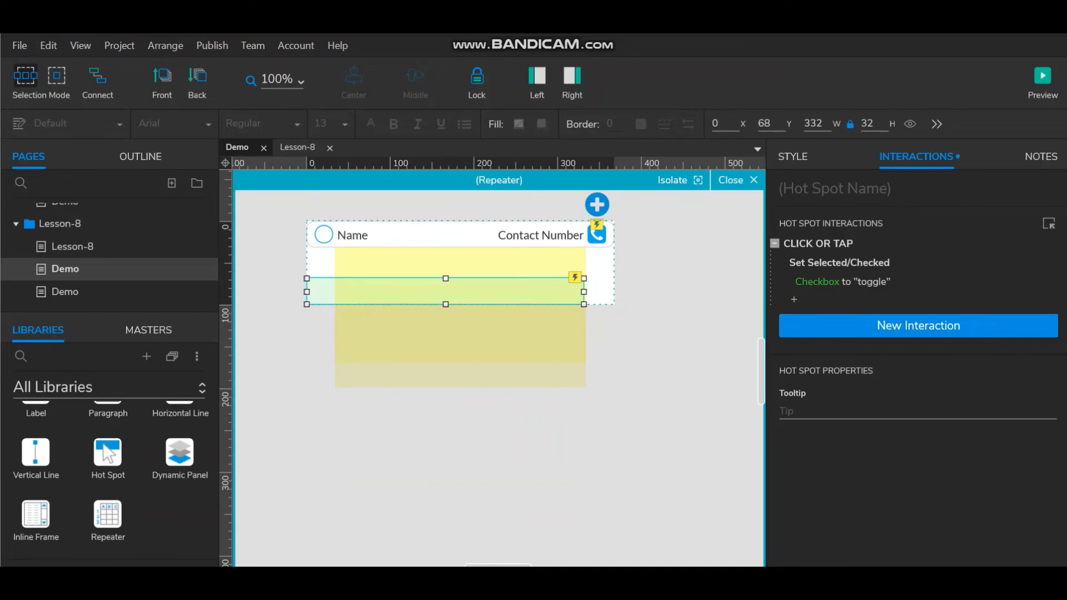
drag(446, 291, 446, 235)
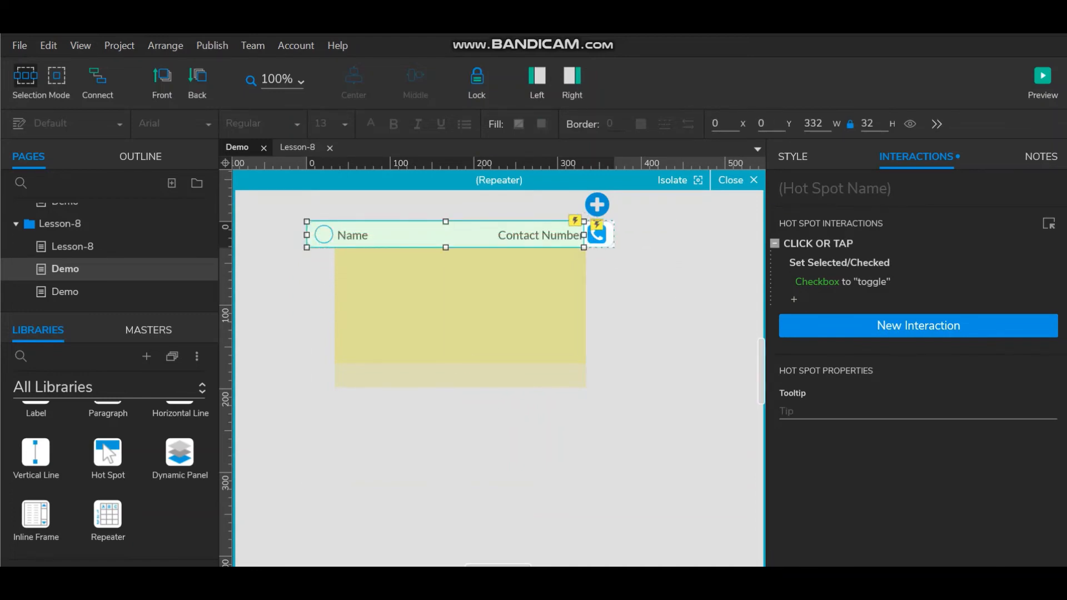
Set SelectedCheck to true for the second contact in the repeater's data table and close the repeater.
click(793, 157)
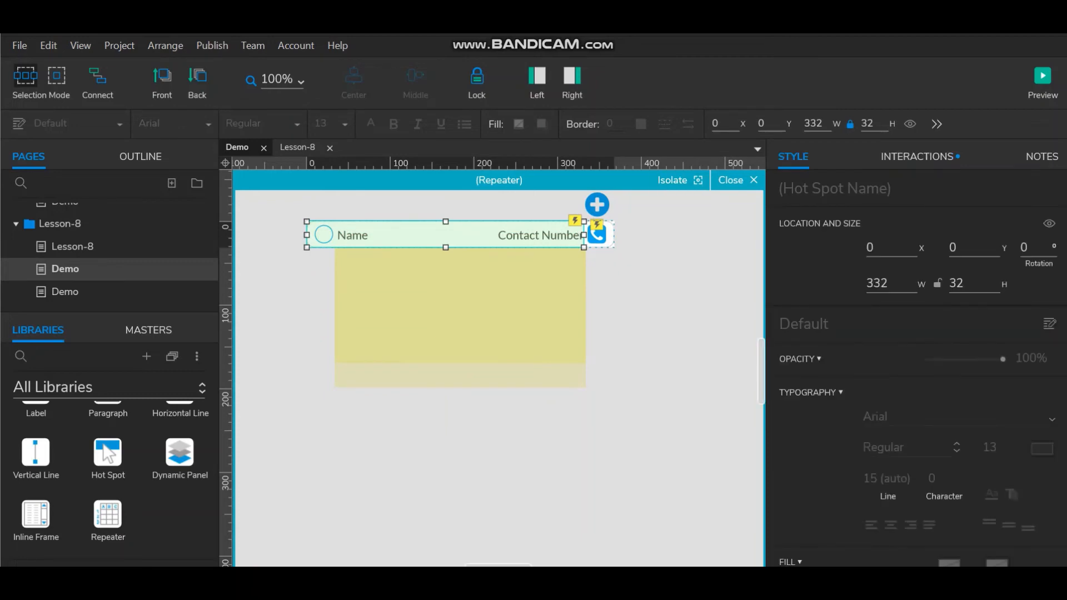
click(670, 311)
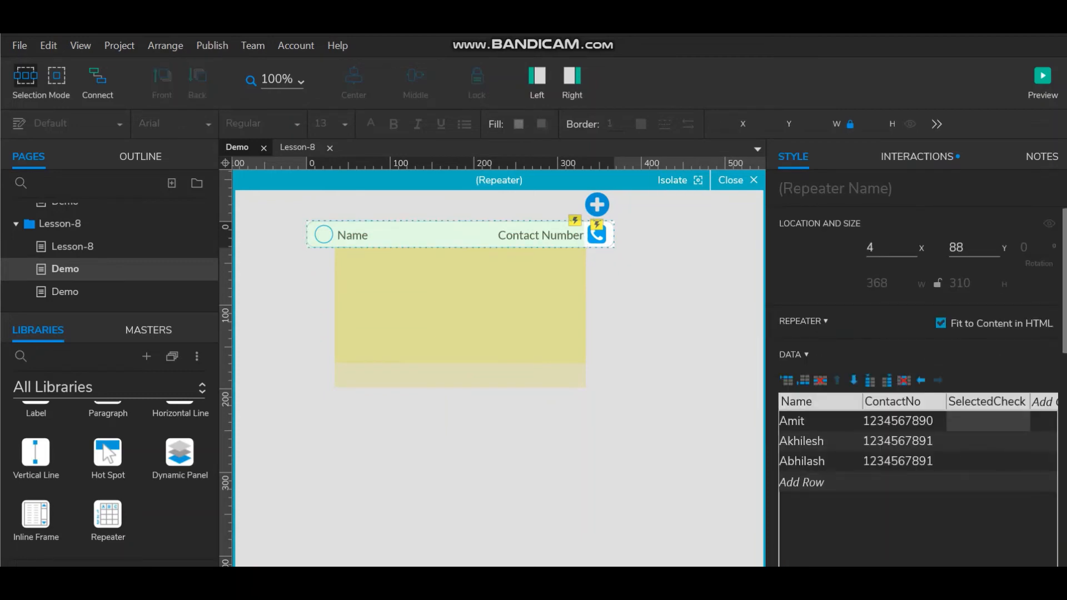
click(988, 442)
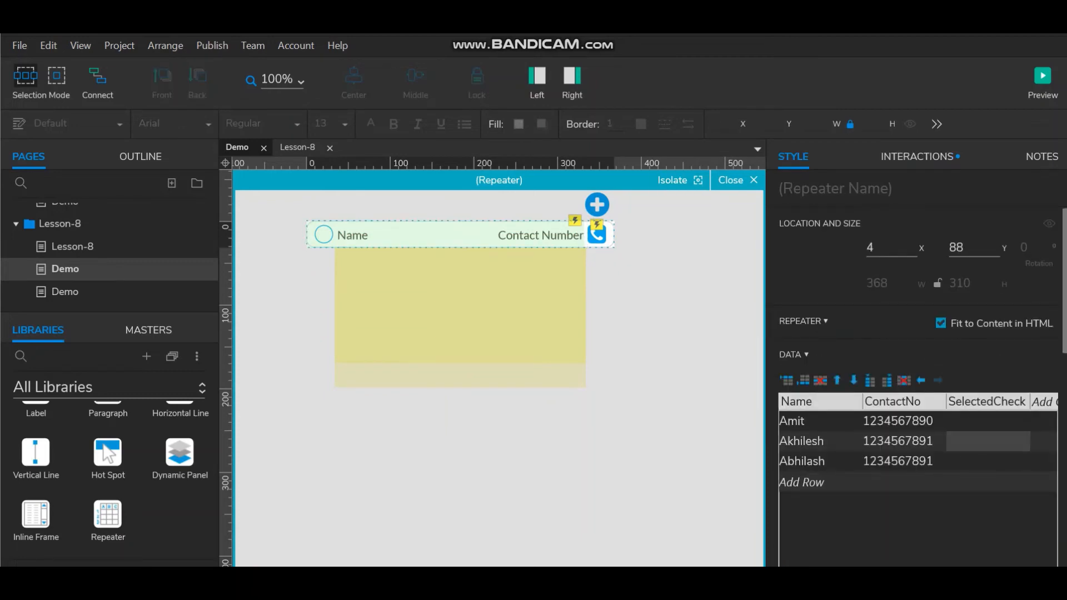
click(988, 441)
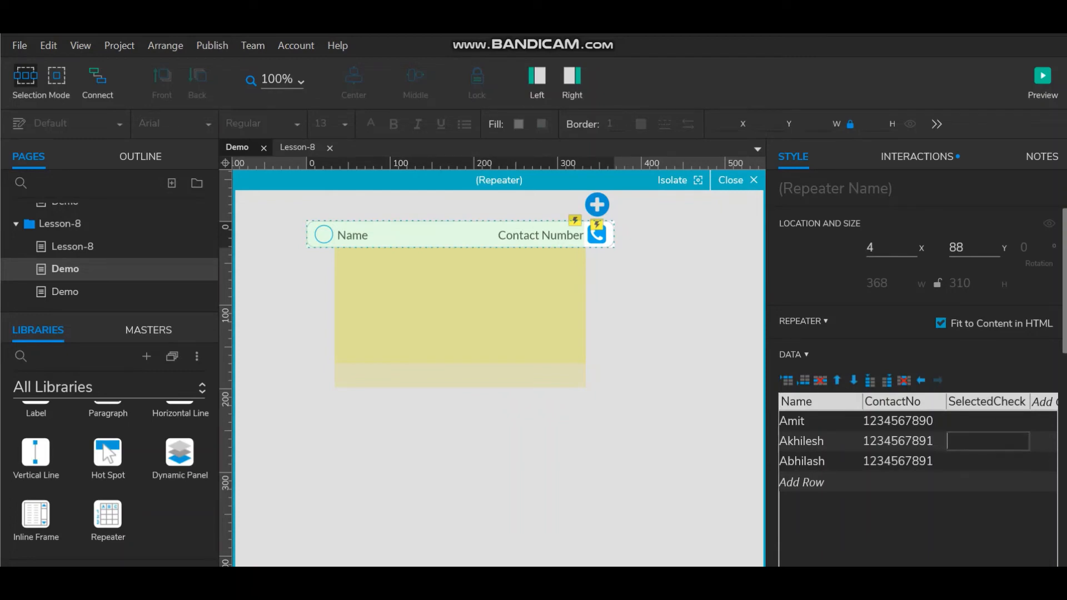
text(true)
click(737, 180)
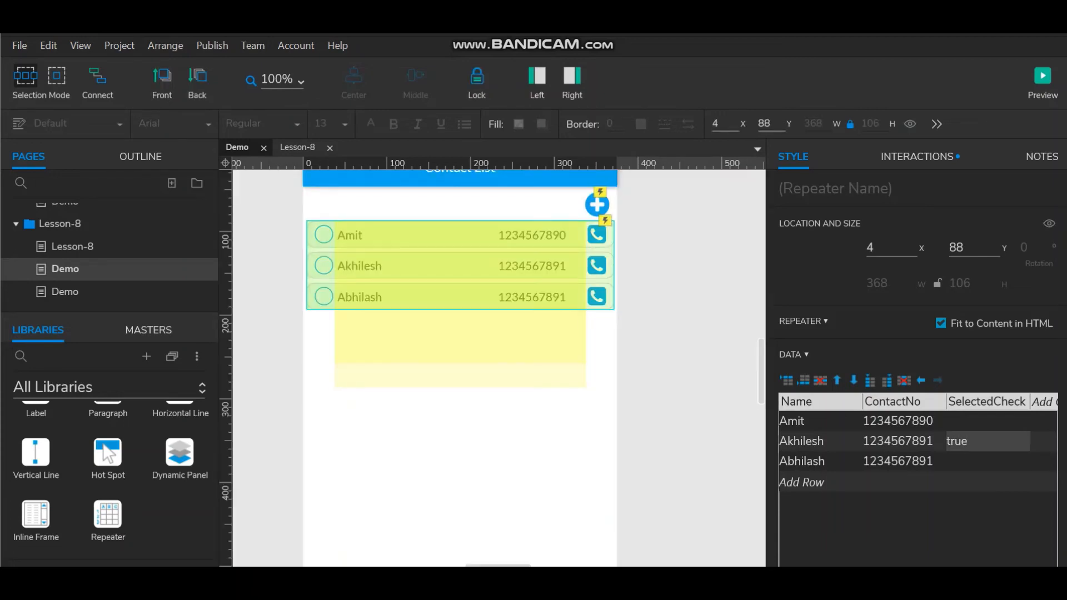
Reopen the repeater and move the hot spot down to Y 53, clear of the row.
double_click(460, 266)
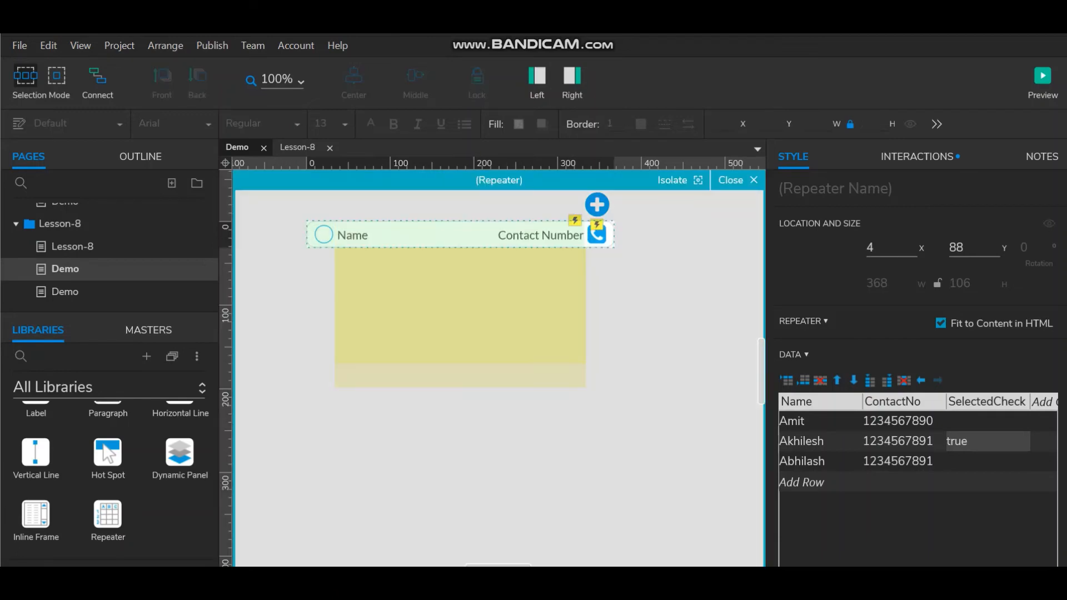
click(445, 235)
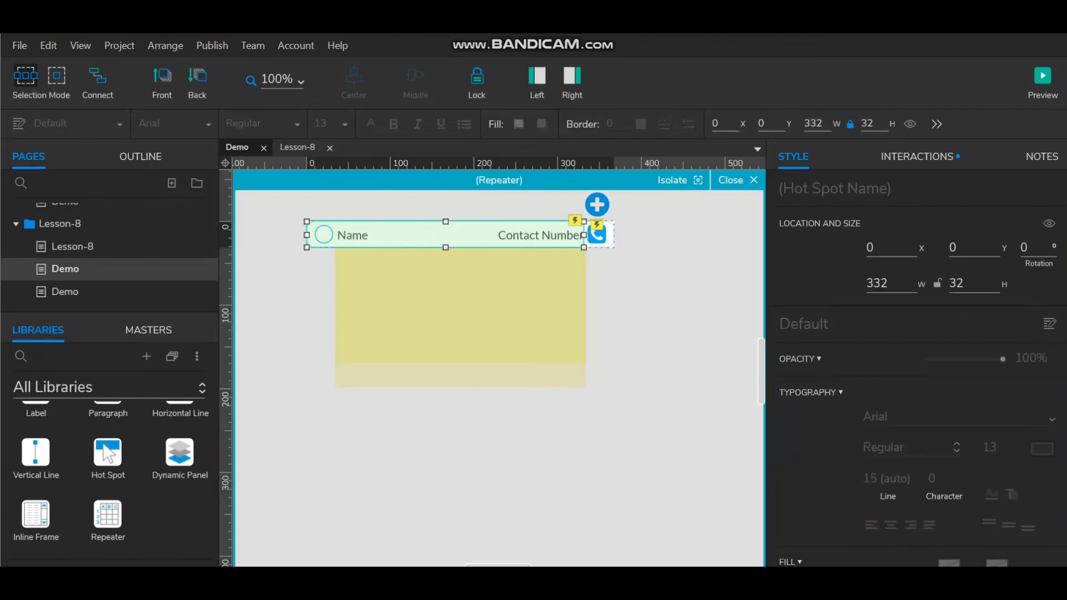
drag(444, 235, 446, 279)
Switch the repeater's Checkbox Selection case from Else If to If and close the repeater.
click(917, 157)
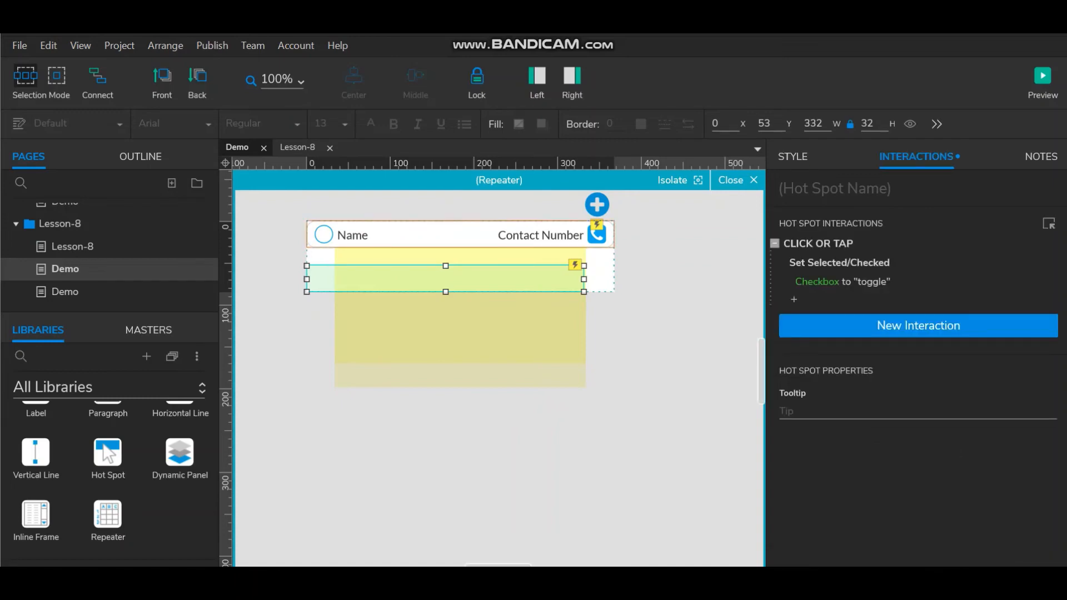
click(667, 278)
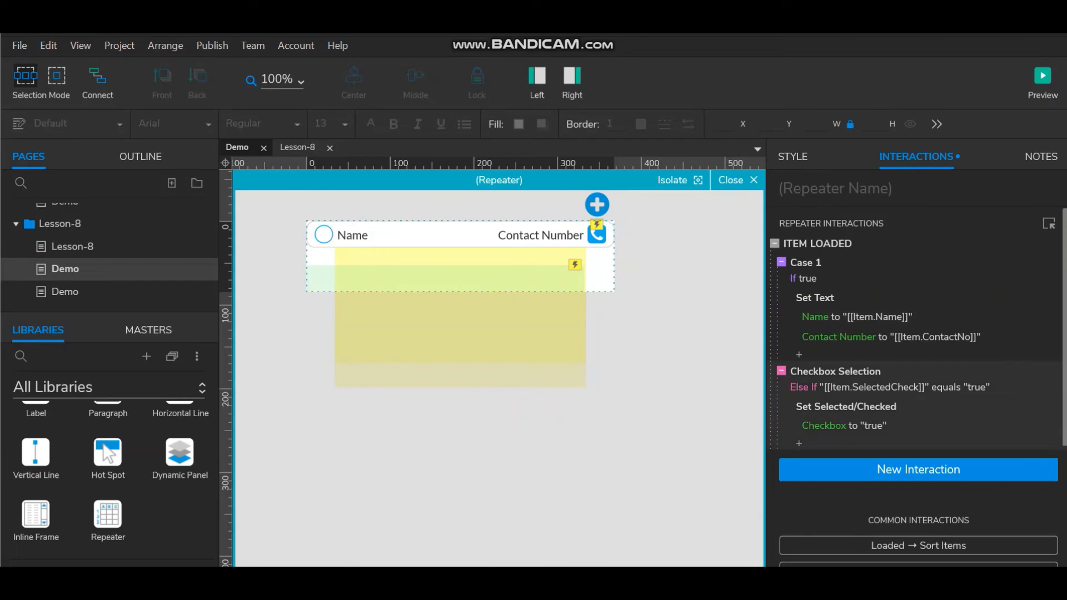
right_click(846, 371)
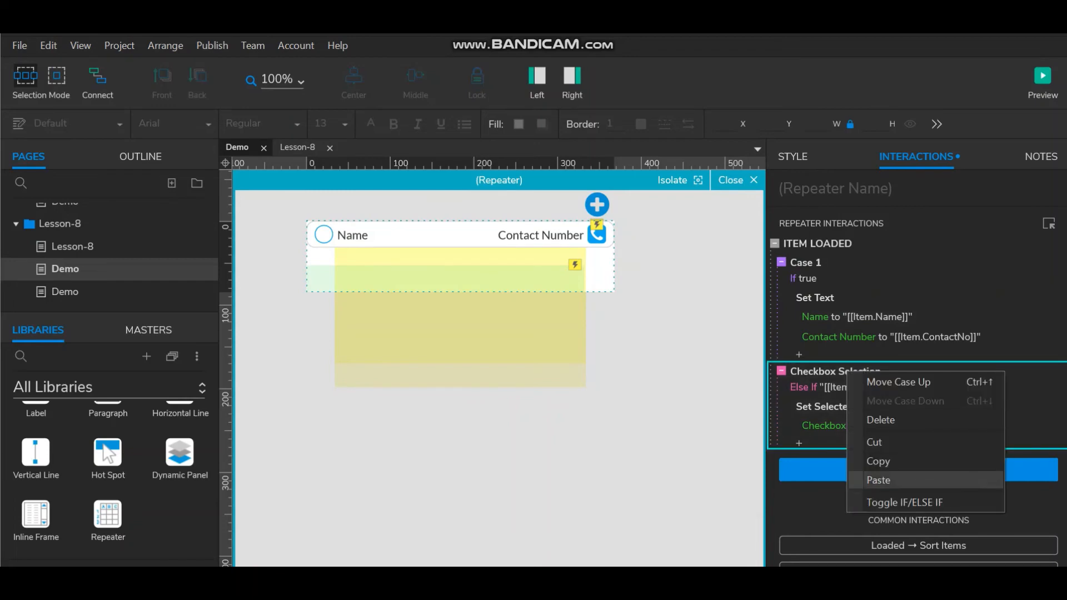
click(895, 503)
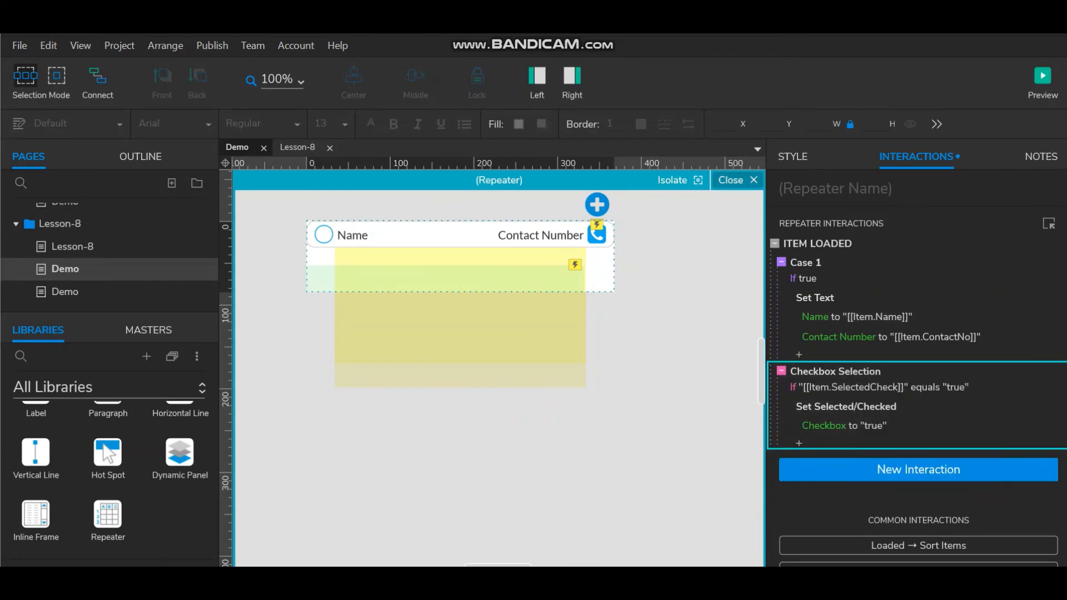
click(731, 179)
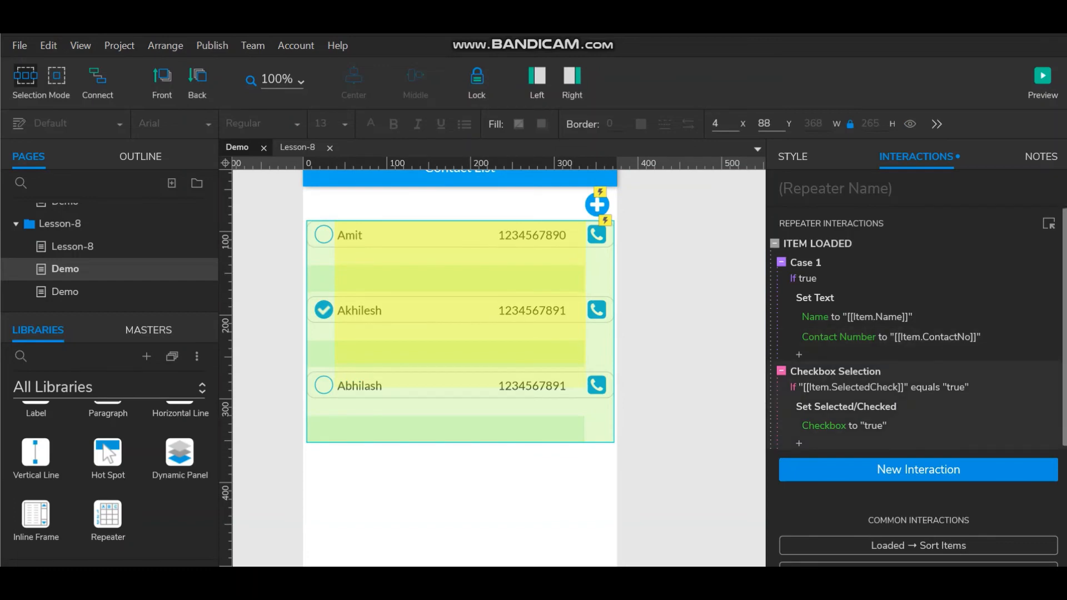
Reopen the repeater, move the hot spot back up over the contact row, and preview the page in the browser.
double_click(444, 279)
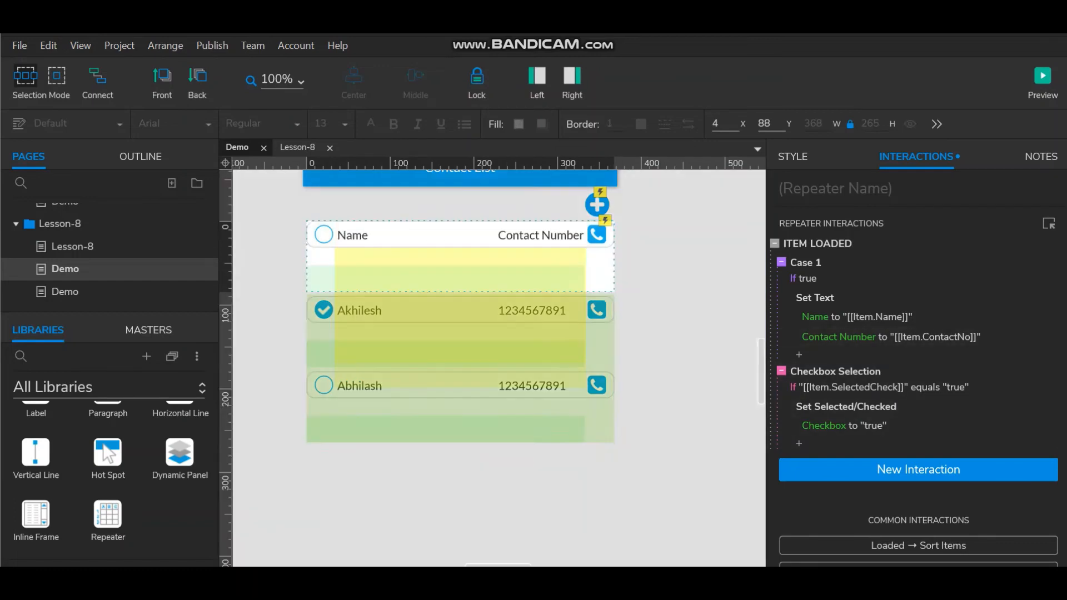
click(444, 279)
drag(445, 279, 445, 235)
click(489, 434)
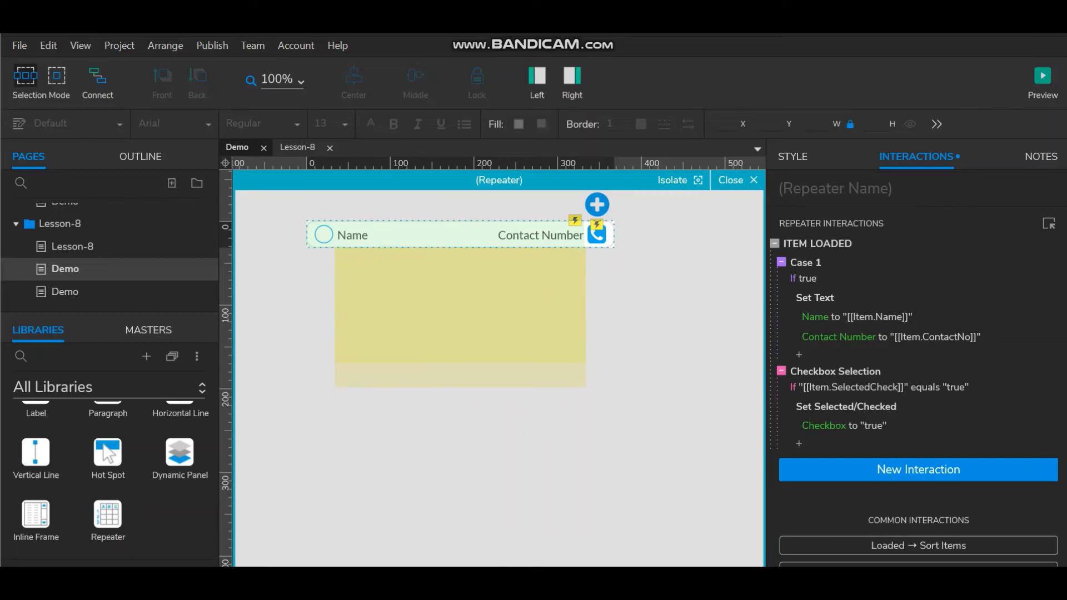
key(ctrl+period)
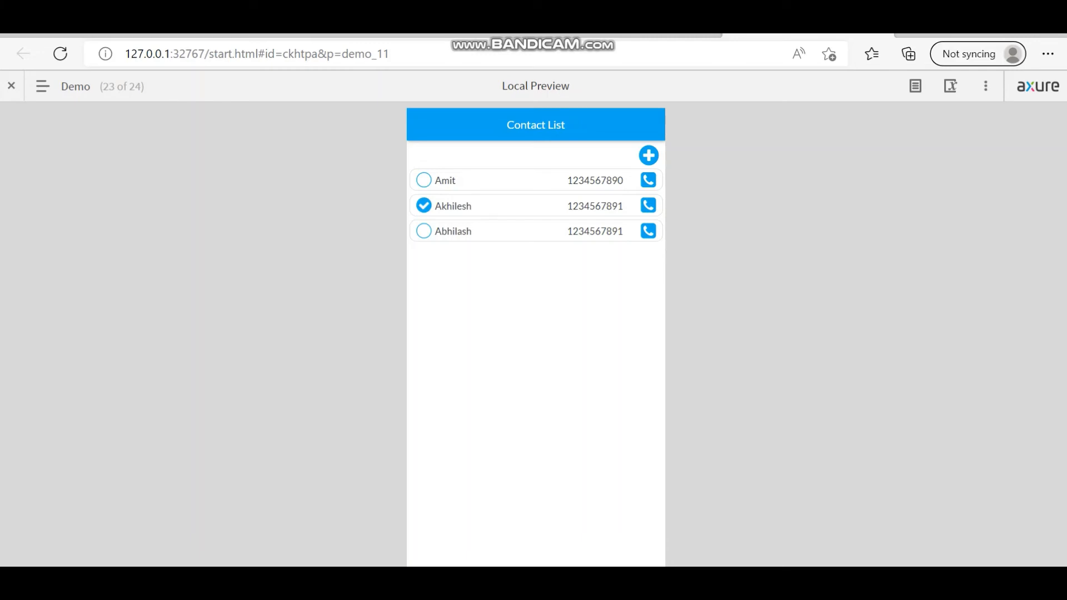
Test the round checkboxes of all three contacts in the preview by toggling them on and off repeatedly.
click(424, 180)
click(424, 231)
click(424, 180)
click(424, 180)
click(424, 180)
click(424, 205)
click(424, 206)
click(424, 231)
click(424, 231)
click(424, 206)
click(424, 206)
click(424, 180)
click(424, 180)
Back in Axure RP, add a fourth contact's name to the repeater data, reusing the third contact's number with its last digit changed to 2.
key(alt+Tab)
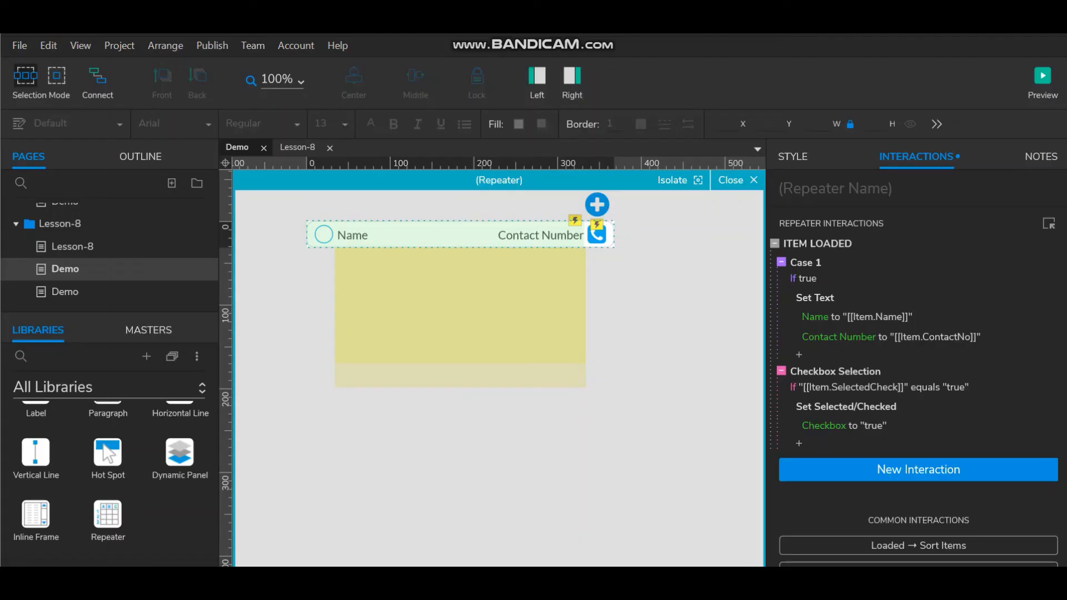
click(793, 157)
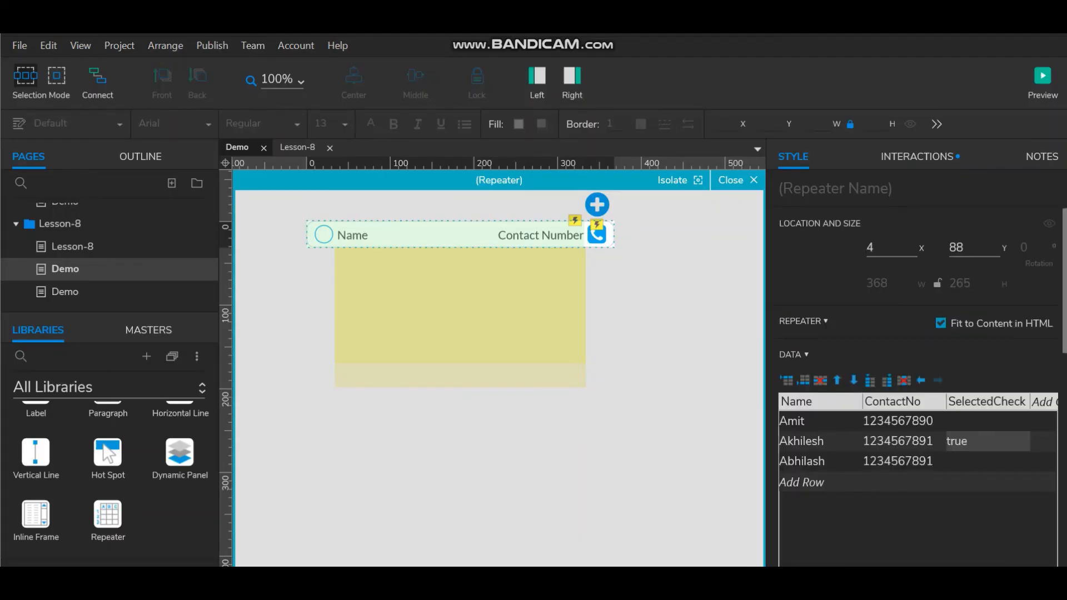
double_click(820, 482)
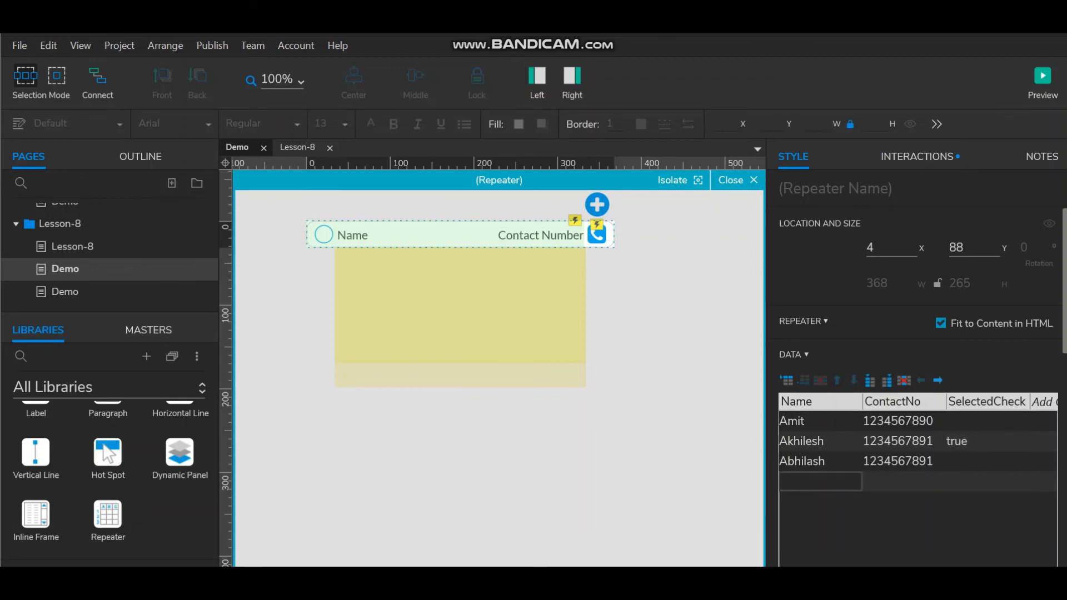
text(Jaya)
double_click(900, 461)
key(ctrl+c)
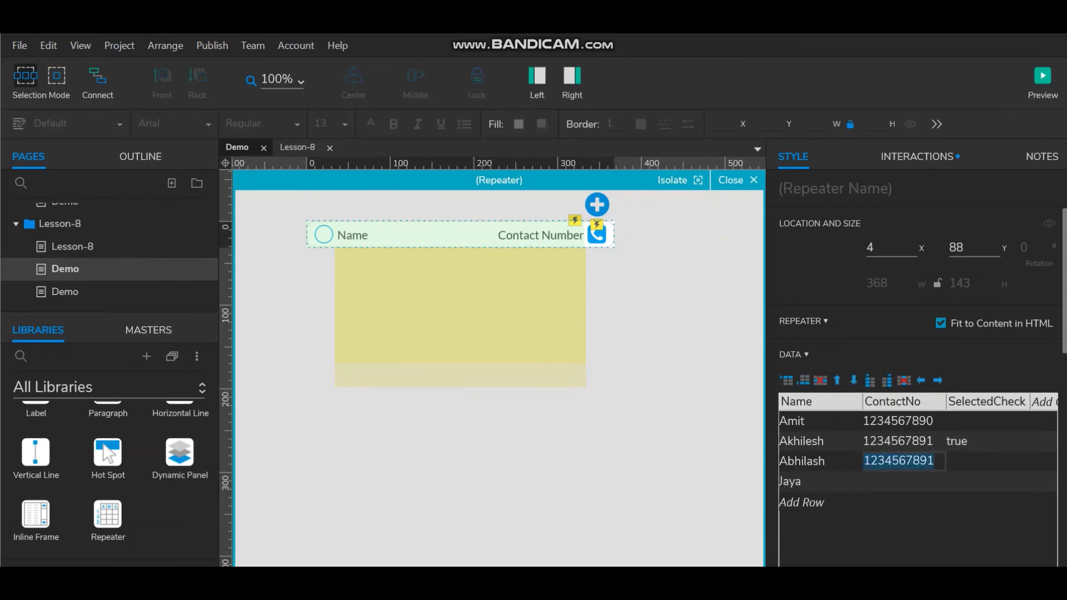
double_click(904, 481)
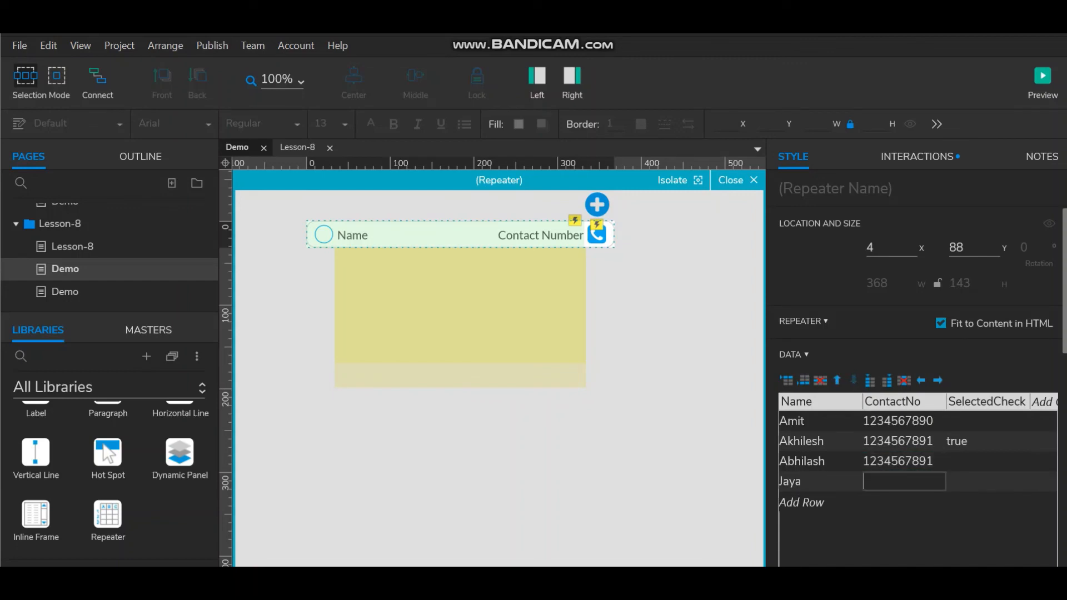
key(ctrl+v)
key(BackSpace)
text(2)
Set SelectedCheck to true for the fourth contact in the repeater data and preview the page in the browser.
double_click(988, 482)
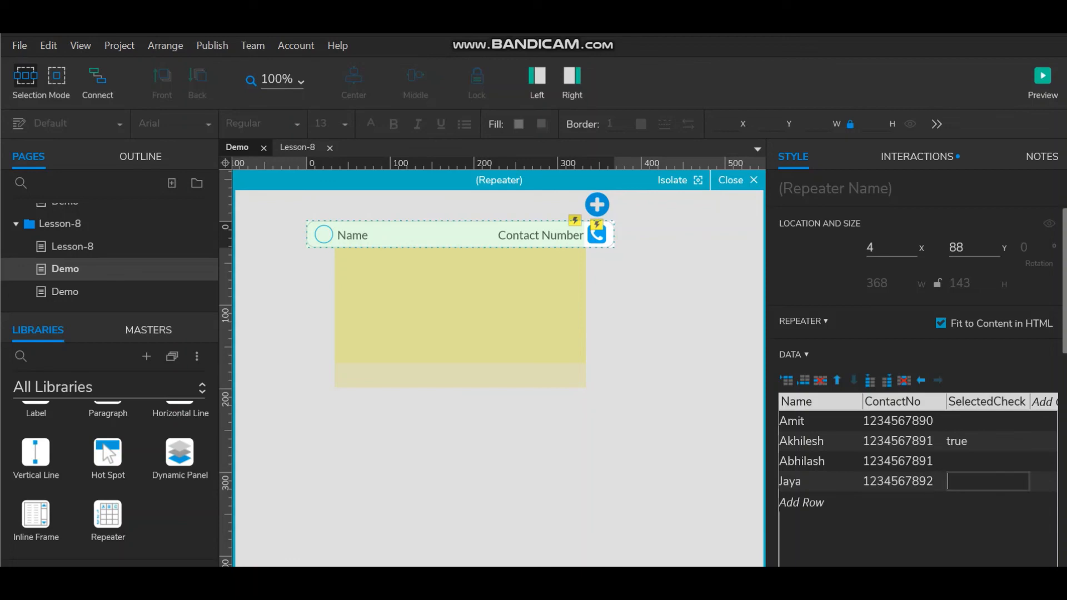
text(true)
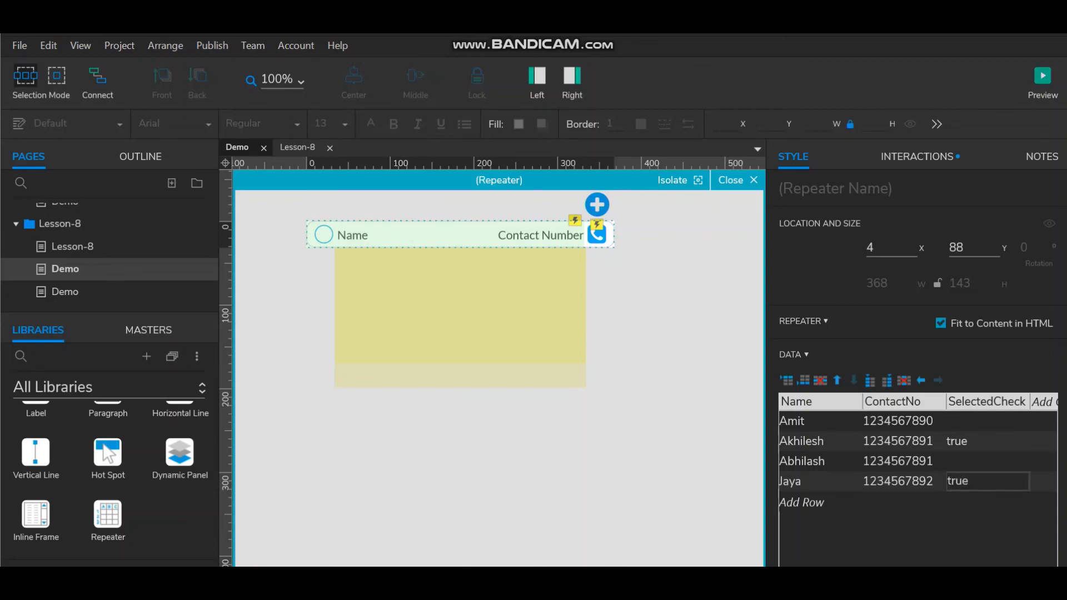
click(1043, 78)
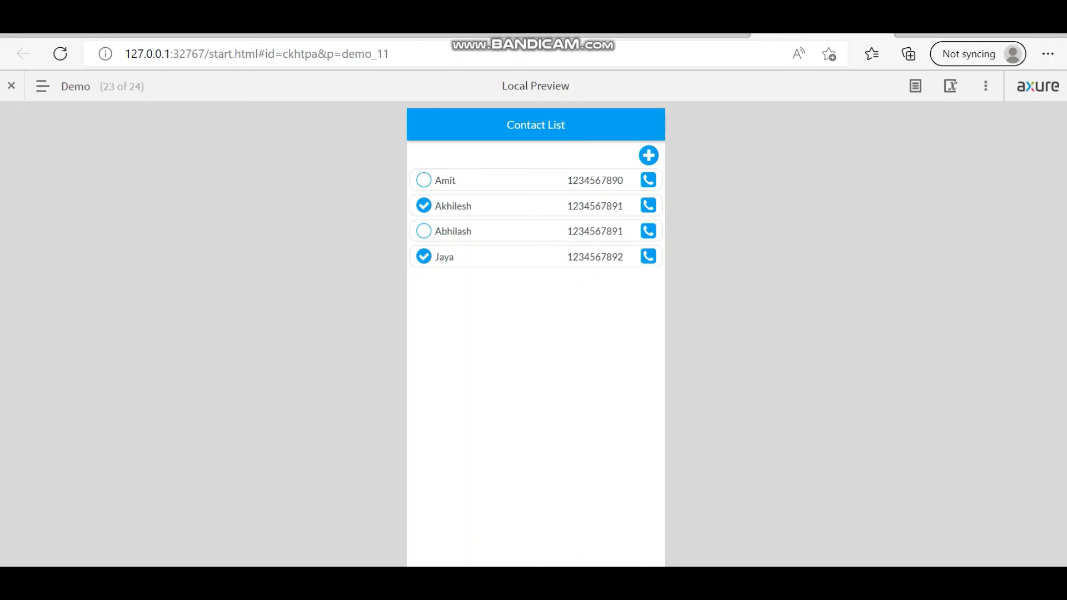
Test the checkboxes in the four-contact preview by toggling the rows, including the newly added contact.
click(424, 231)
click(424, 232)
click(424, 206)
click(423, 231)
click(424, 256)
click(423, 257)
click(423, 180)
click(423, 180)
Switch back to Axure RP, open the Lesson-8 page and preview it in the browser.
key(alt+Tab)
double_click(73, 246)
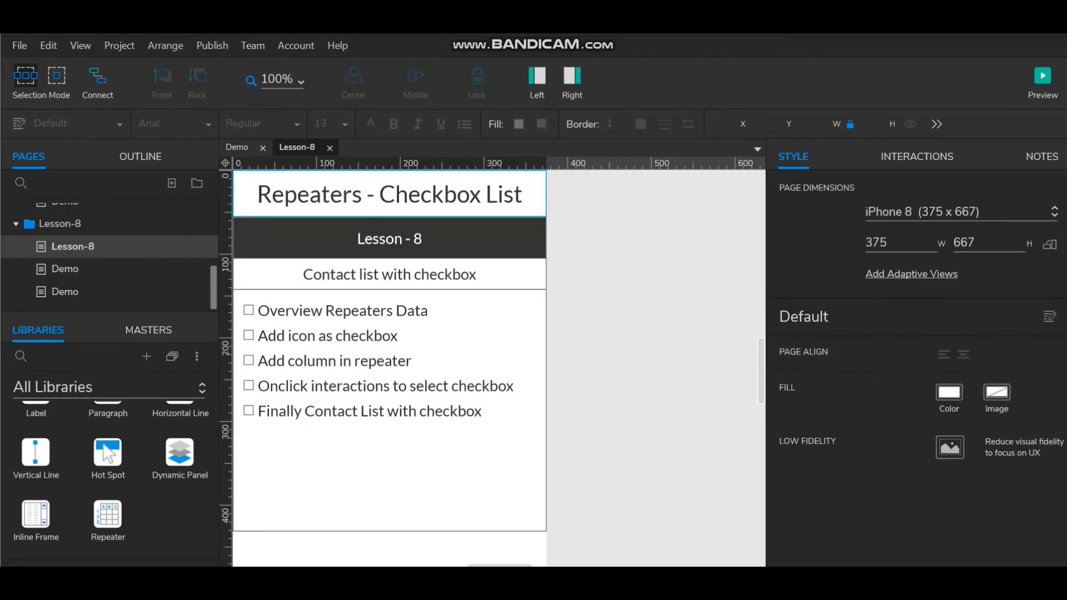
click(1042, 77)
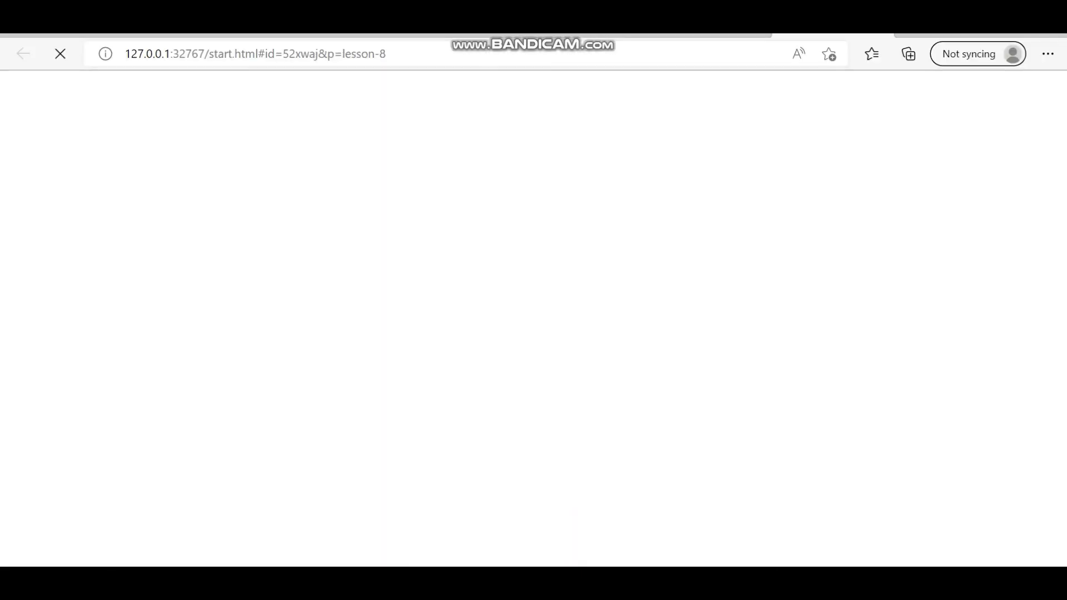